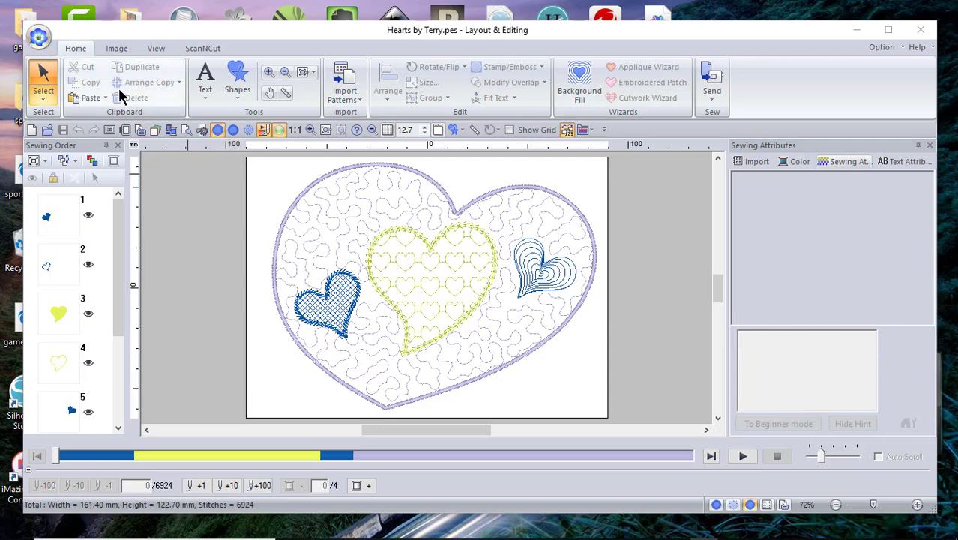
Step: Start a new blank design and open the gallery of built-in shapes
{"action": "left_click", "coordinate": [39, 38]}
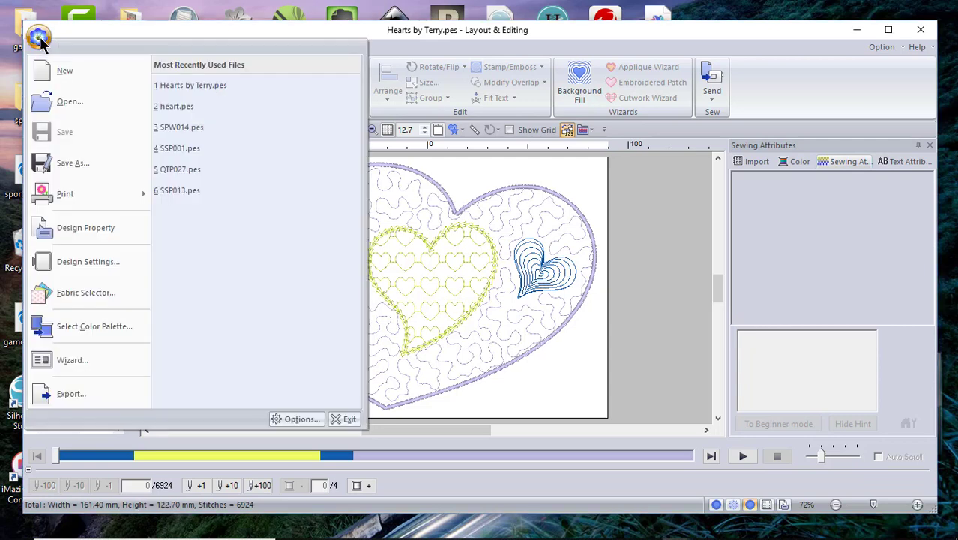
{"action": "left_click", "coordinate": [51, 71]}
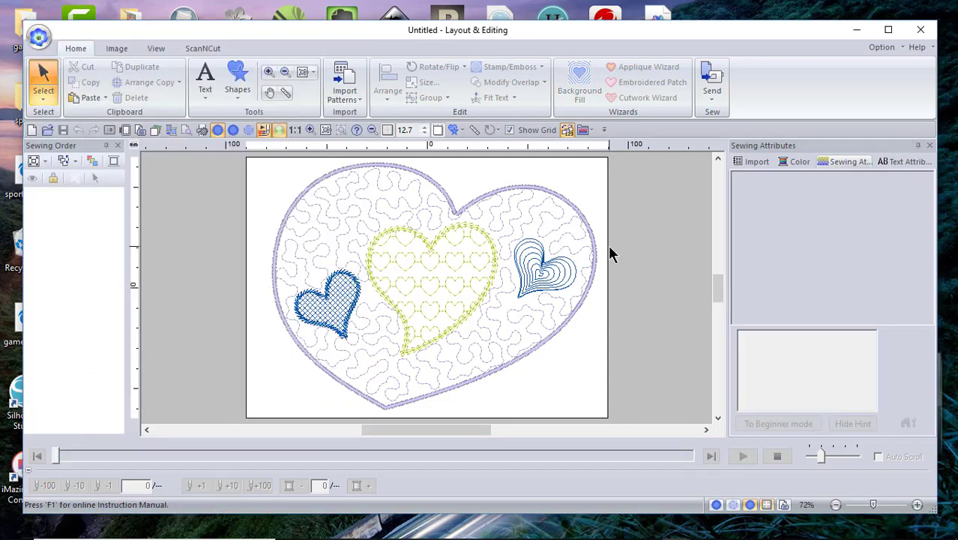
{"action": "left_click", "coordinate": [236, 78]}
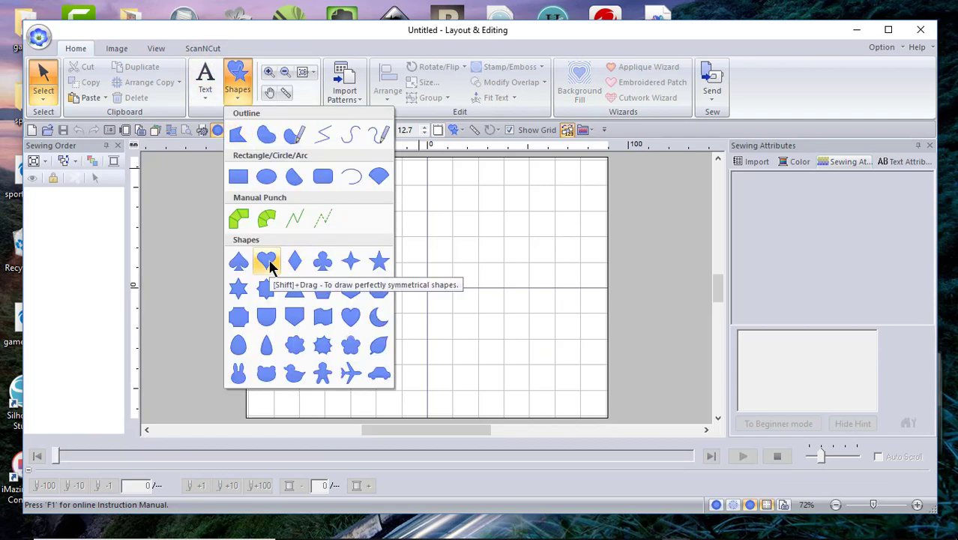
Step: Place OL_heart03.pes from the Outline Shapes Events category on the page and enlarge it to about 155 × 117 mm
{"action": "left_click", "coordinate": [752, 162]}
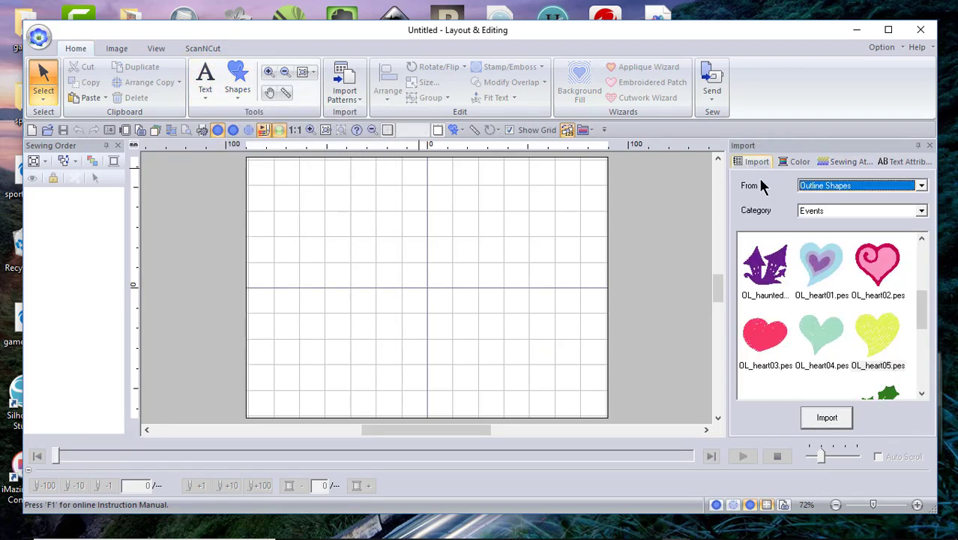
{"action": "left_click", "coordinate": [922, 186]}
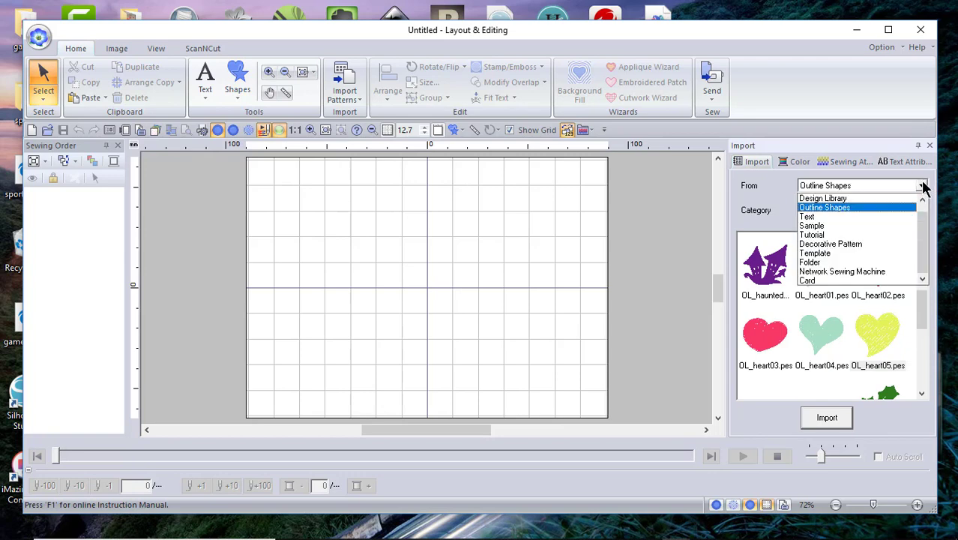
{"action": "left_click", "coordinate": [814, 208]}
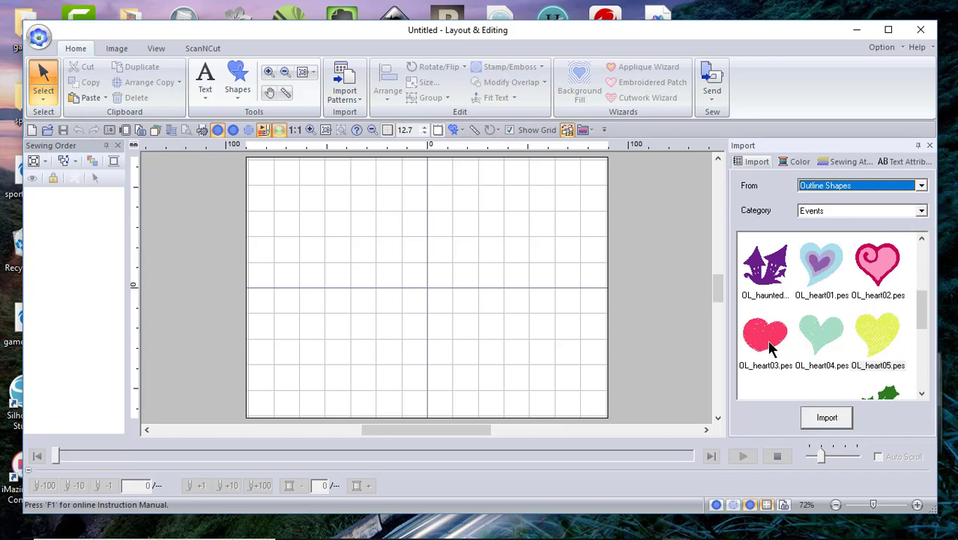
{"action": "left_click_drag", "start_coordinate": [768, 347], "coordinate": [435, 303]}
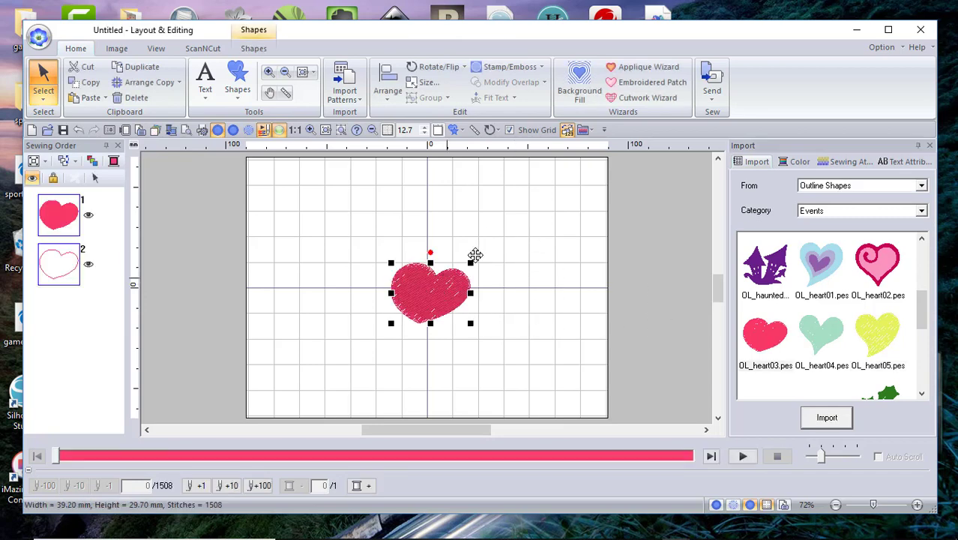
{"action": "left_click_drag", "start_coordinate": [470, 263], "coordinate": [591, 174]}
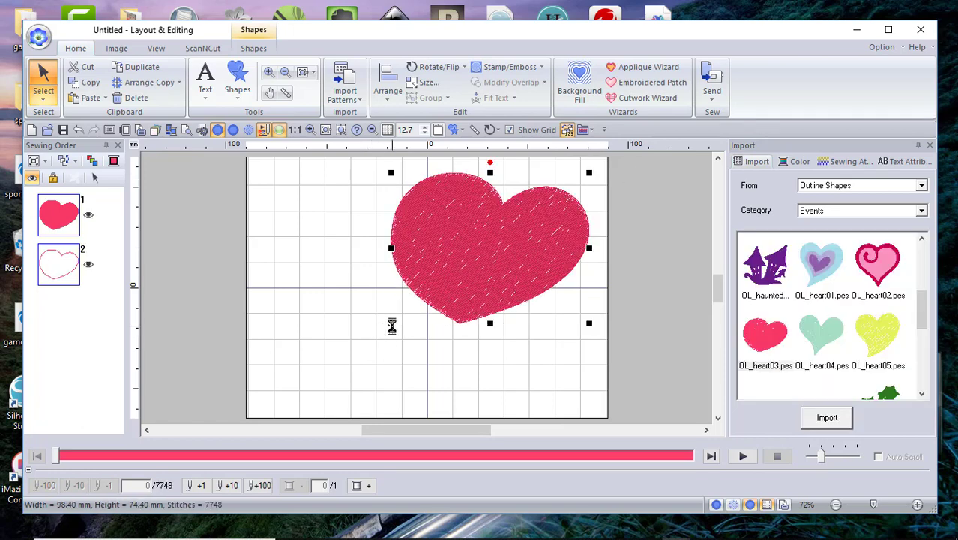
{"action": "left_click_drag", "start_coordinate": [390, 322], "coordinate": [214, 403]}
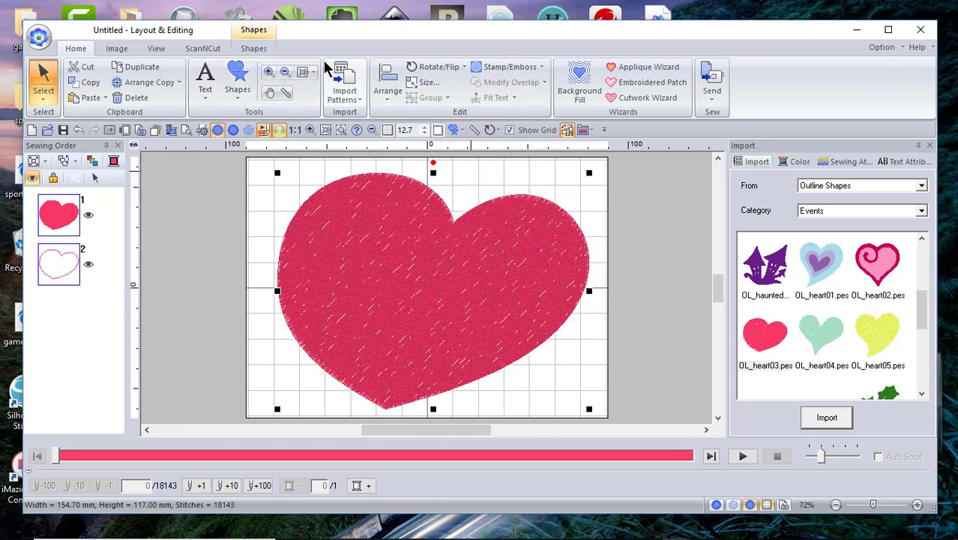
Step: Set both the outline and the fill thread colour of the heart to the same medium blue
{"action": "left_click", "coordinate": [256, 49]}
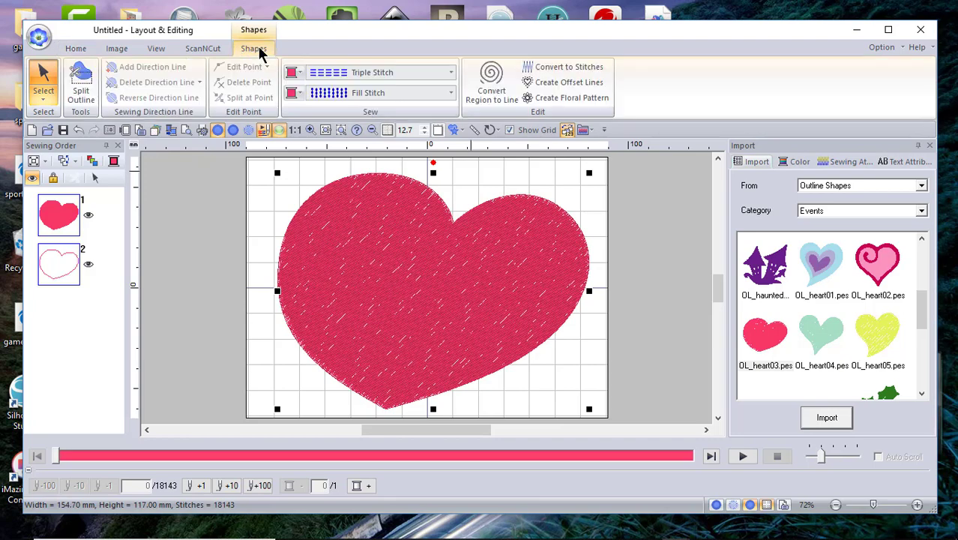
{"action": "left_click", "coordinate": [300, 72]}
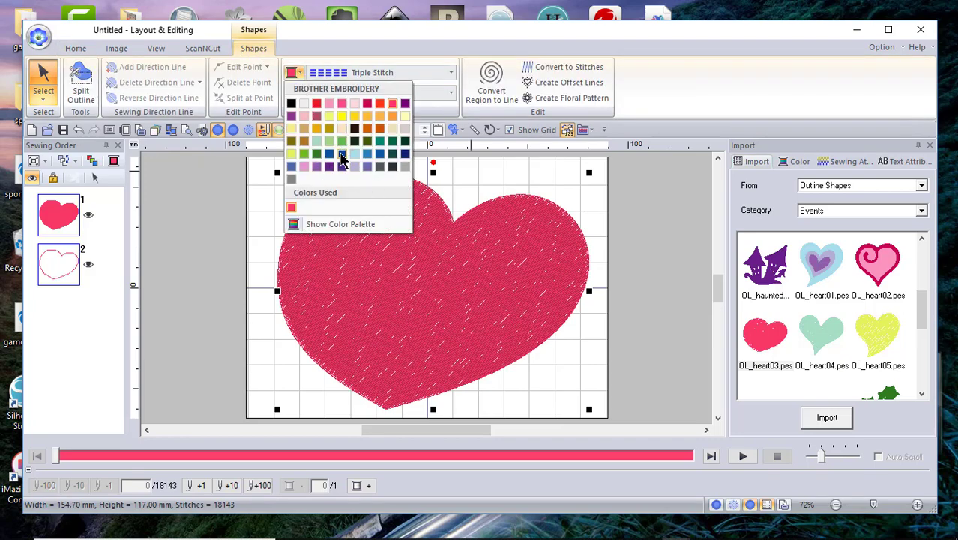
{"action": "left_click", "coordinate": [368, 154]}
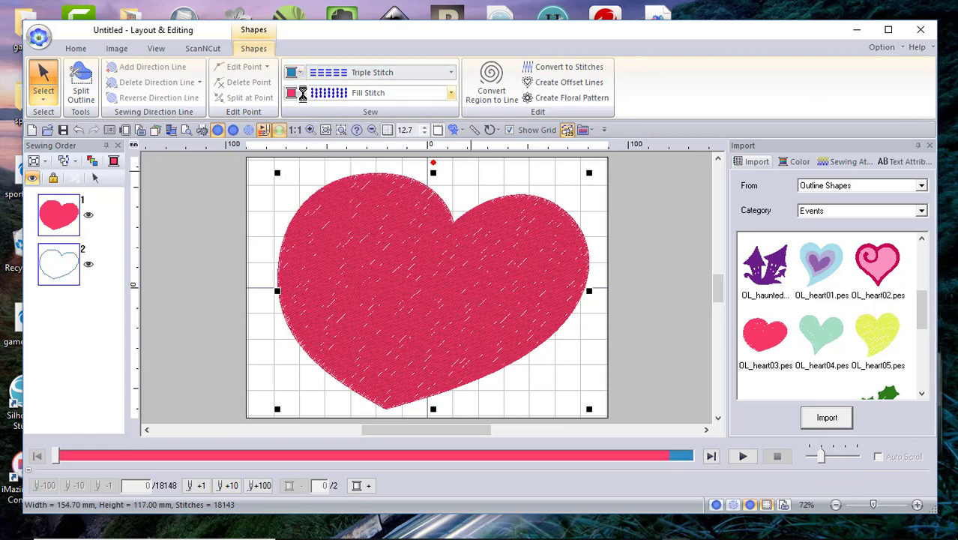
{"action": "left_click", "coordinate": [299, 93]}
{"action": "left_click", "coordinate": [300, 92]}
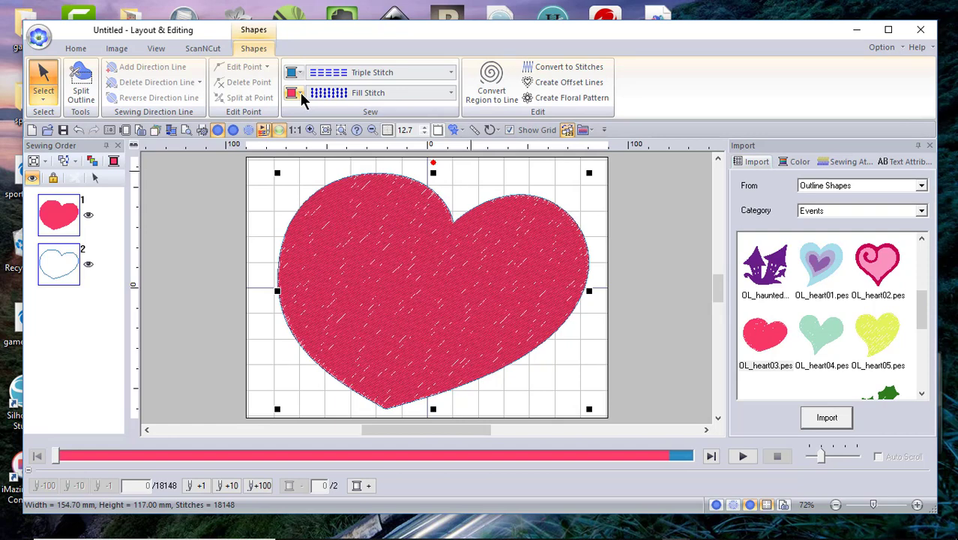
{"action": "left_click", "coordinate": [300, 92]}
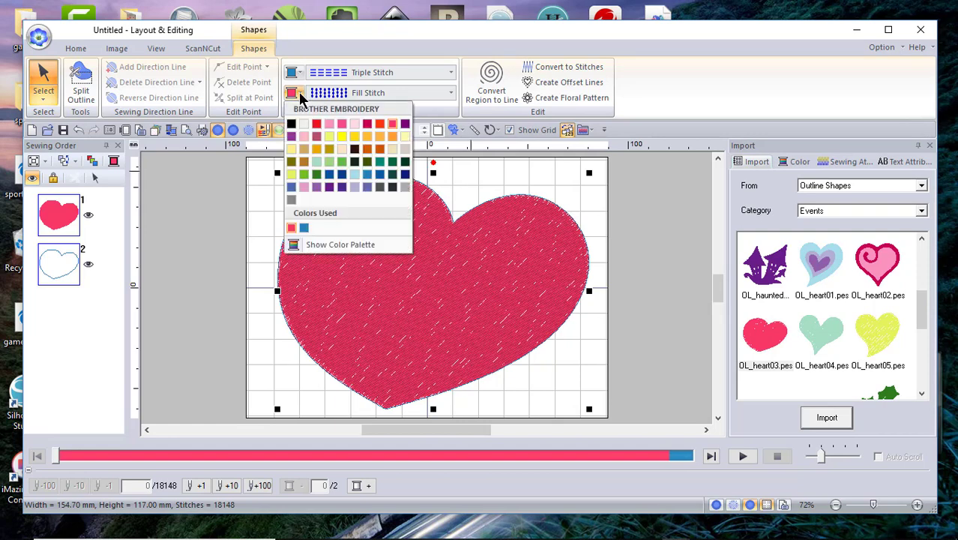
{"action": "left_click", "coordinate": [303, 228]}
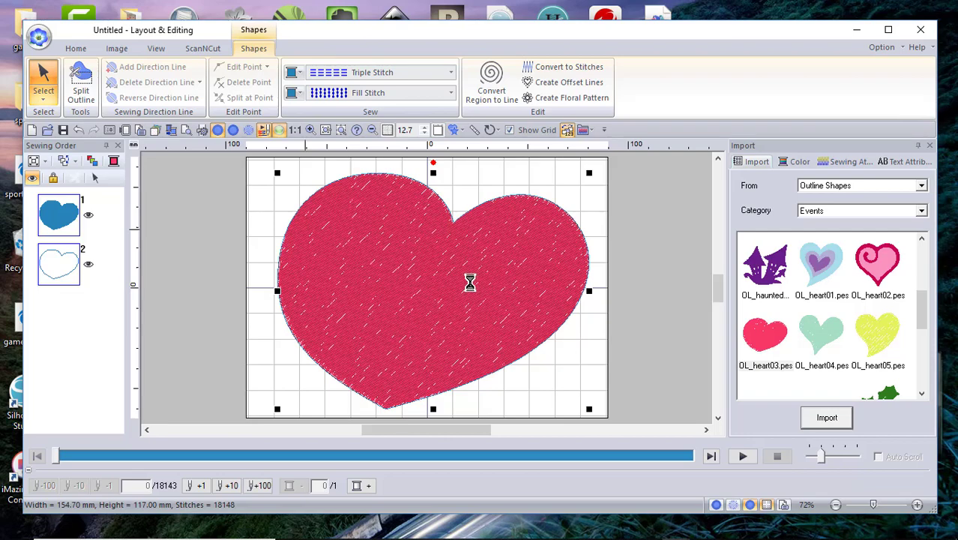
Step: Sew the heart's outline with Zigzag Stitch and its inside region with Stippling Stitch
{"action": "left_click", "coordinate": [452, 73]}
{"action": "left_click", "coordinate": [390, 102]}
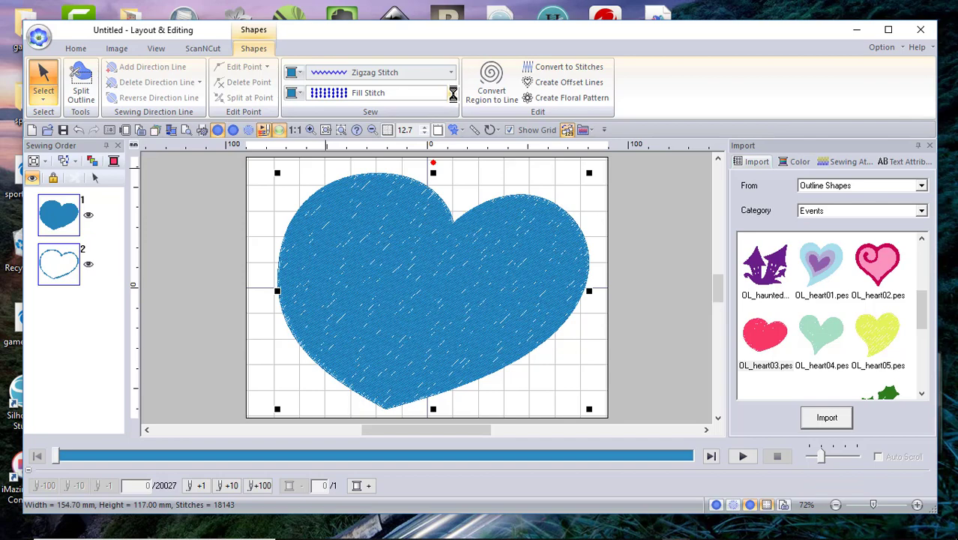
{"action": "left_click", "coordinate": [451, 92]}
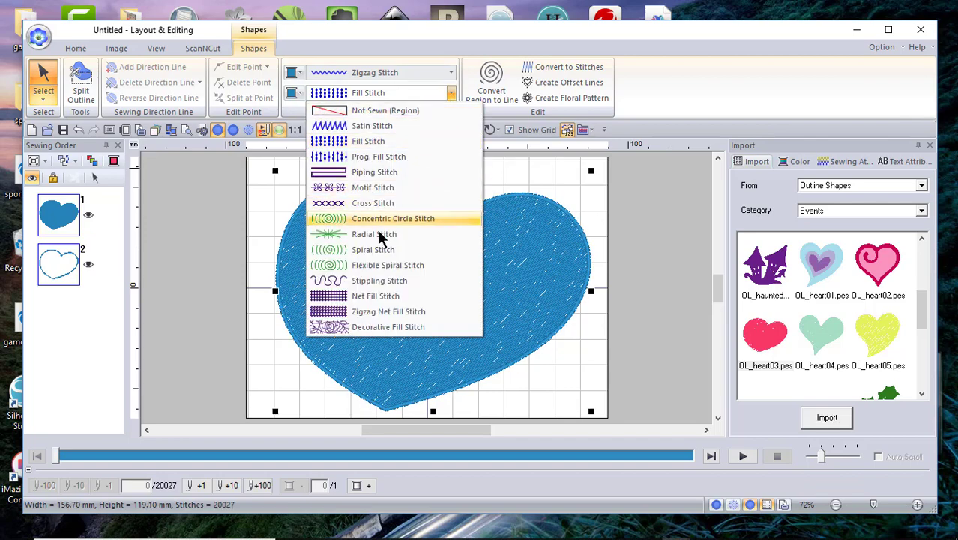
{"action": "left_click", "coordinate": [360, 280]}
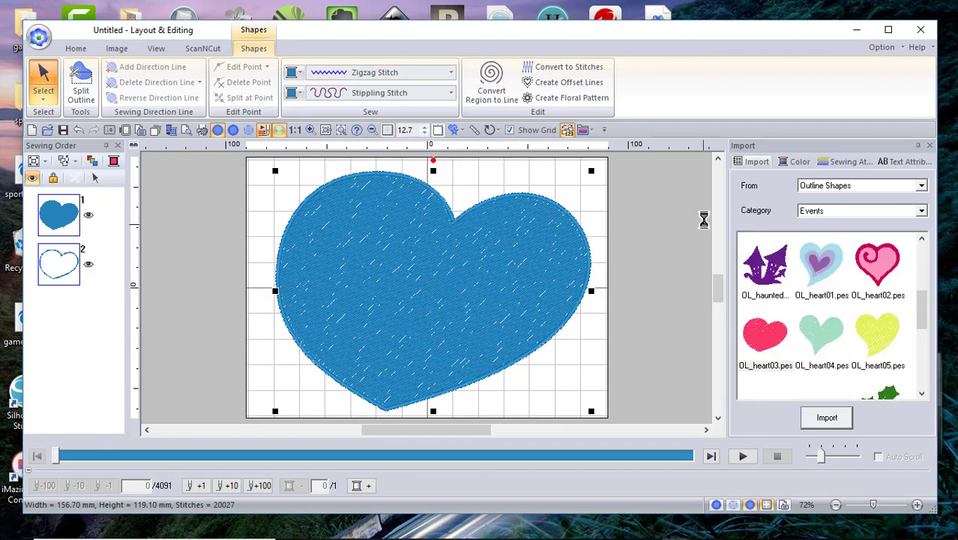
Step: Set the outline's zigzag width to 3.5 mm and switch its sharp corners to the pointed style
{"action": "left_click", "coordinate": [832, 163]}
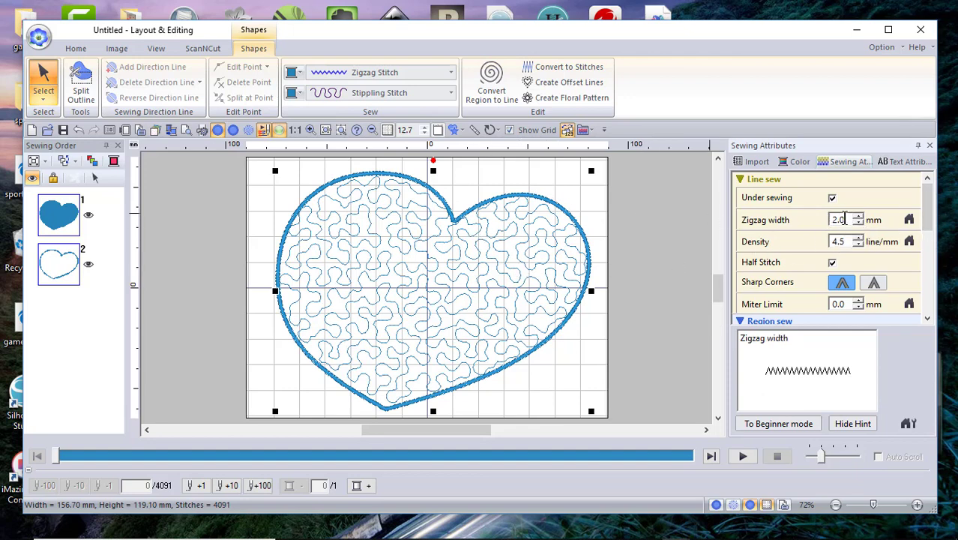
{"action": "left_click_drag", "start_coordinate": [845, 218], "coordinate": [809, 219]}
{"action": "type", "text": "3.5"}
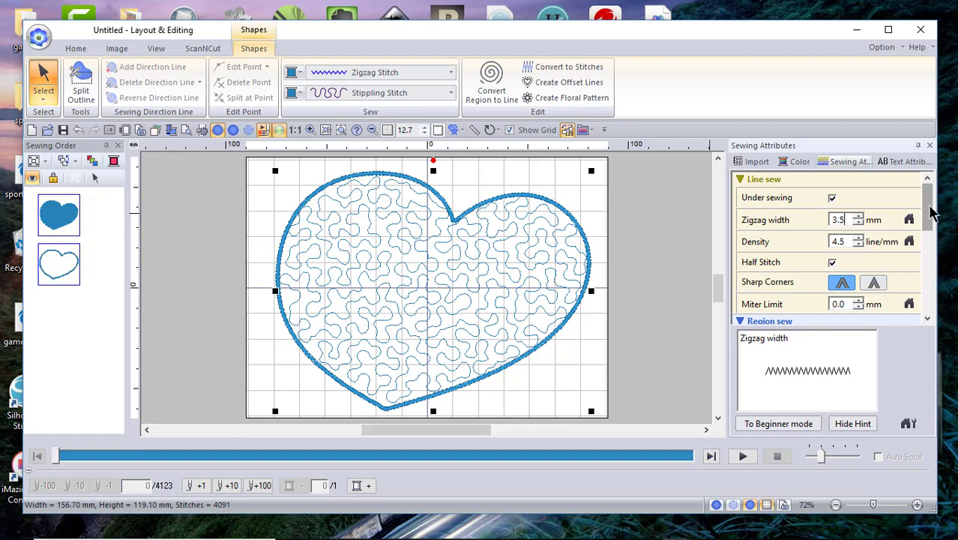
{"action": "key", "text": "Return"}
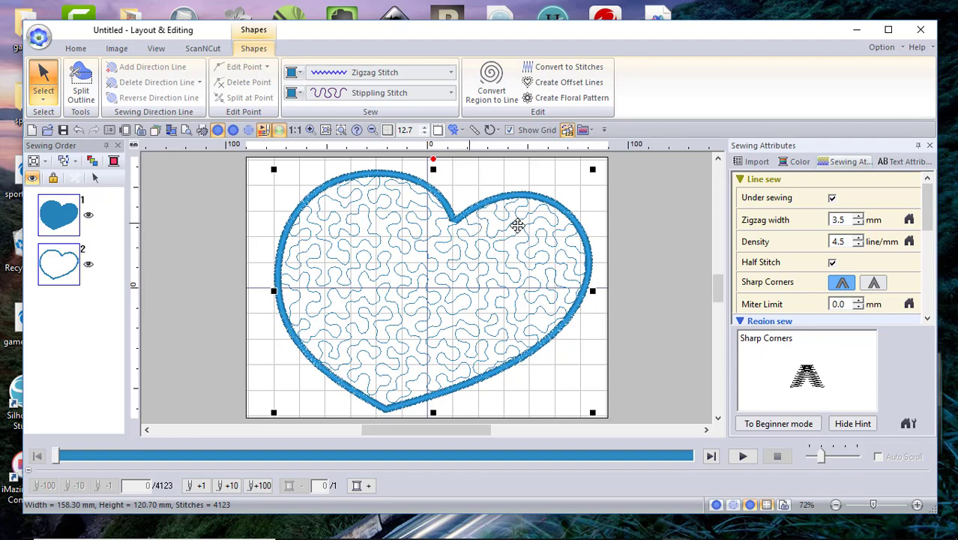
{"action": "left_click", "coordinate": [877, 283]}
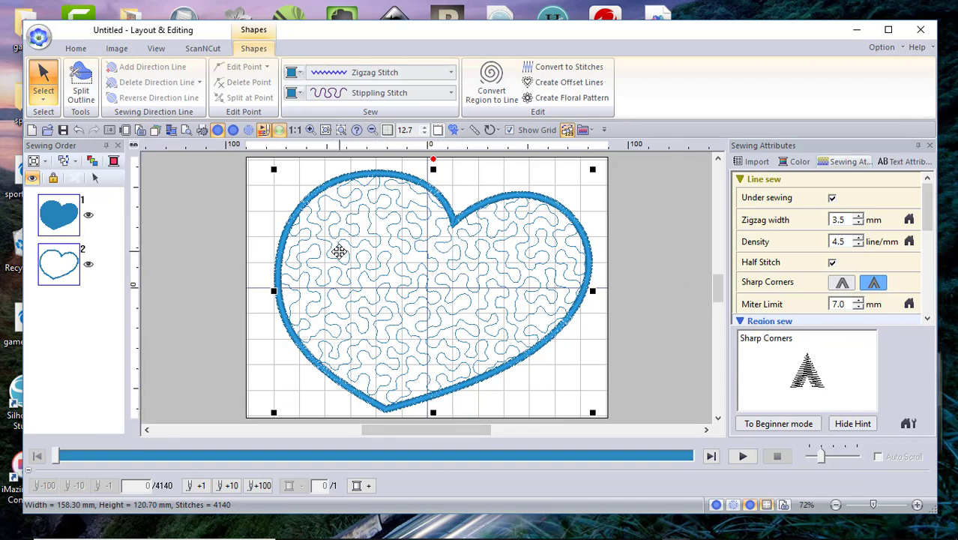
Step: Set the run pitch of the heart's stippling fill to 2.5 mm
{"action": "left_click_drag", "start_coordinate": [935, 212], "coordinate": [934, 241]}
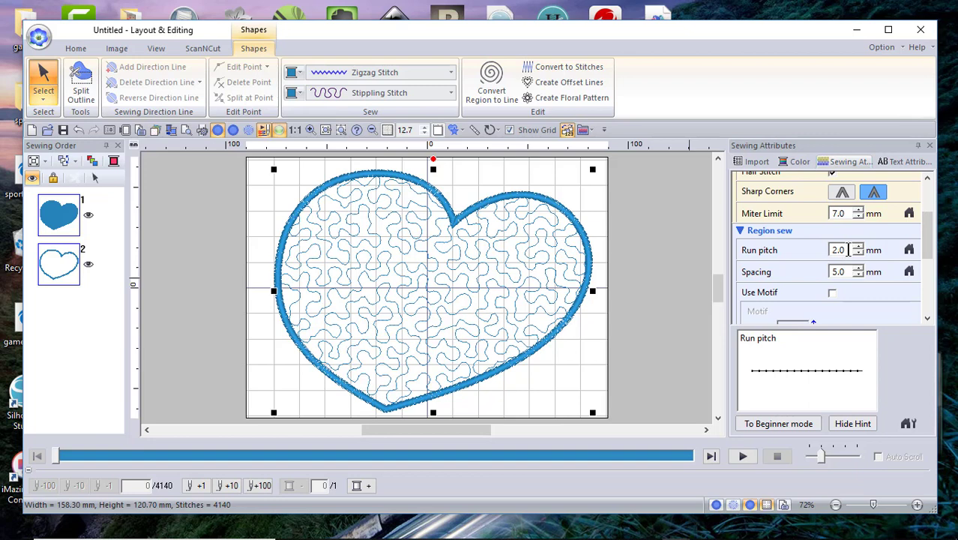
{"action": "left_click_drag", "start_coordinate": [849, 250], "coordinate": [803, 249]}
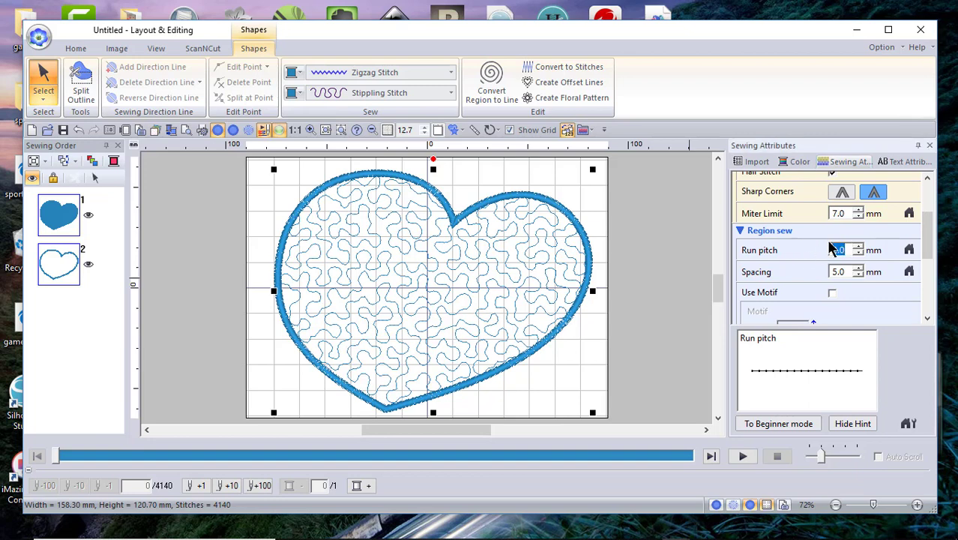
{"action": "key", "text": "BackSpace"}
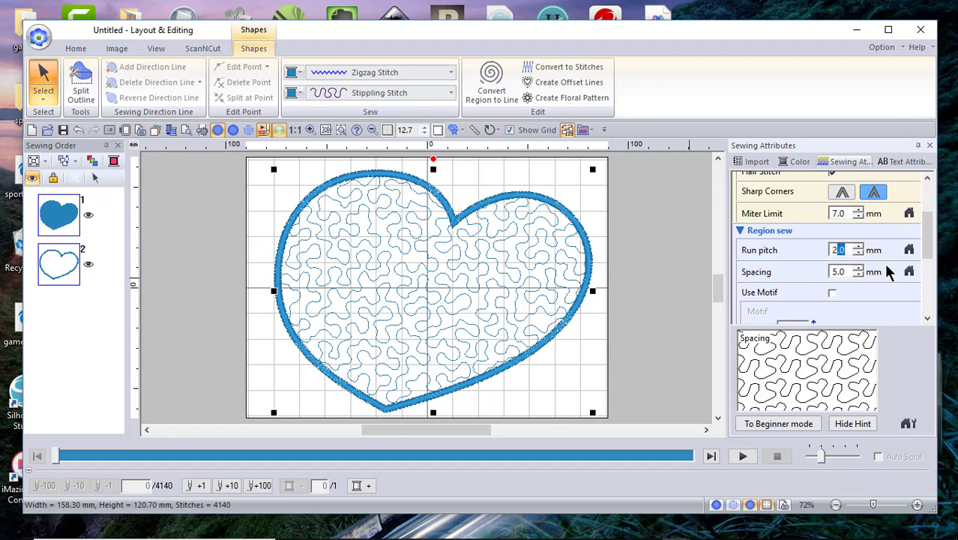
{"action": "type", "text": "2.5"}
{"action": "key", "text": "Return"}
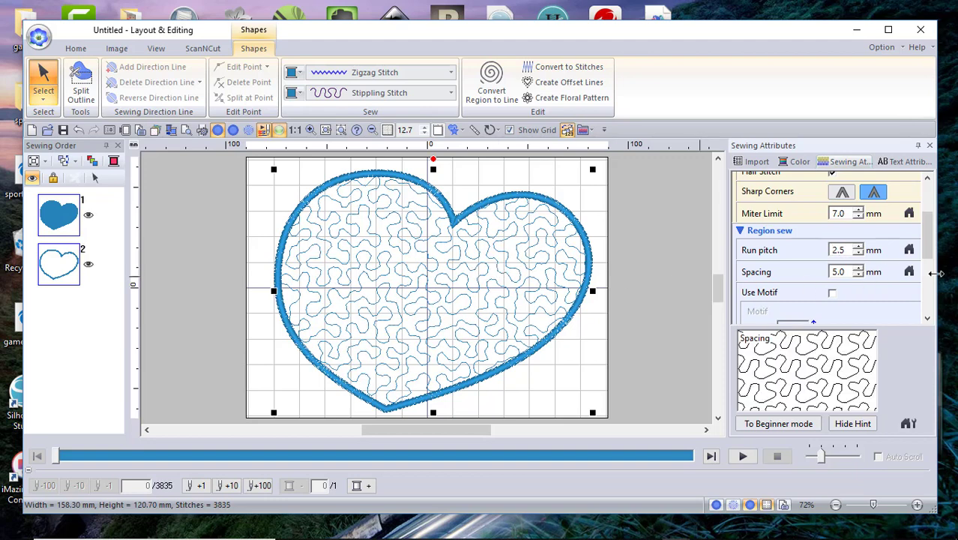
Step: Try to set the stippling spacing to 7.5 mm and deselect the heart
{"action": "left_click", "coordinate": [858, 266]}
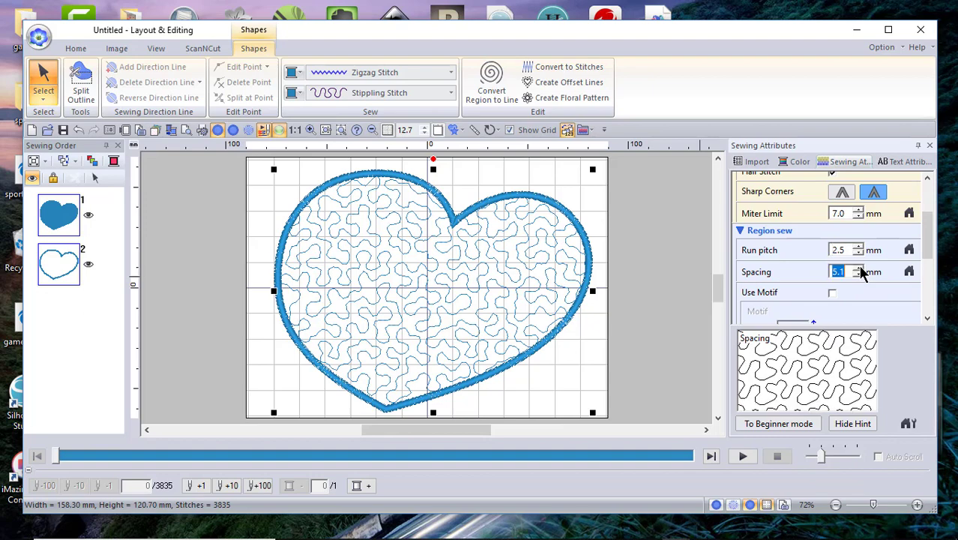
{"action": "left_click_drag", "start_coordinate": [844, 272], "coordinate": [820, 269]}
{"action": "type", "text": "7.5"}
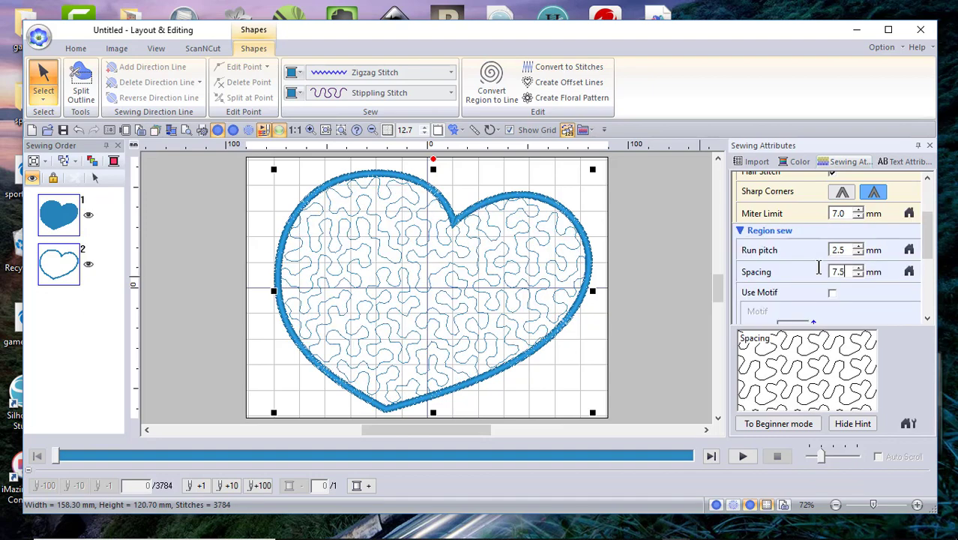
{"action": "left_click", "coordinate": [677, 321]}
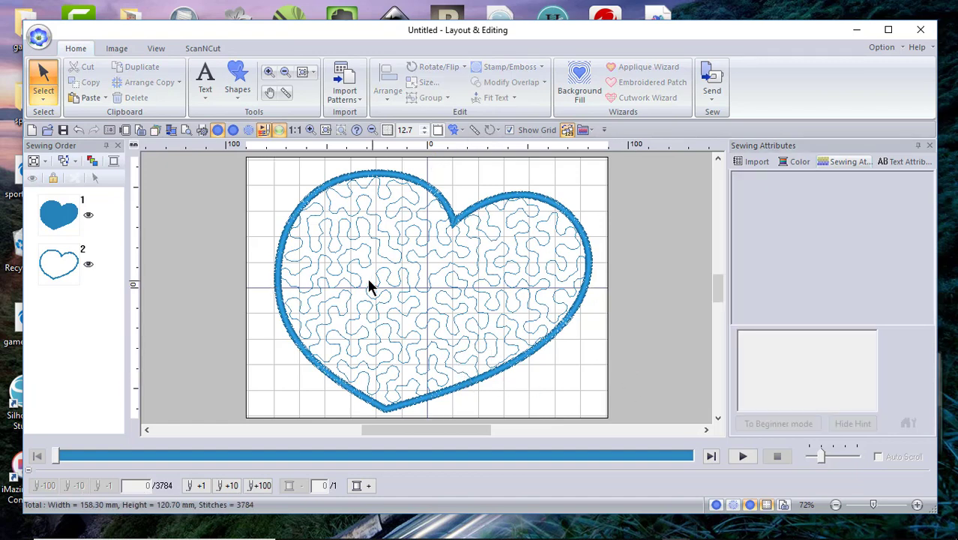
Step: Reselect the heart, set its stippling spacing to 7.5 mm and deselect it
{"action": "left_click", "coordinate": [436, 245]}
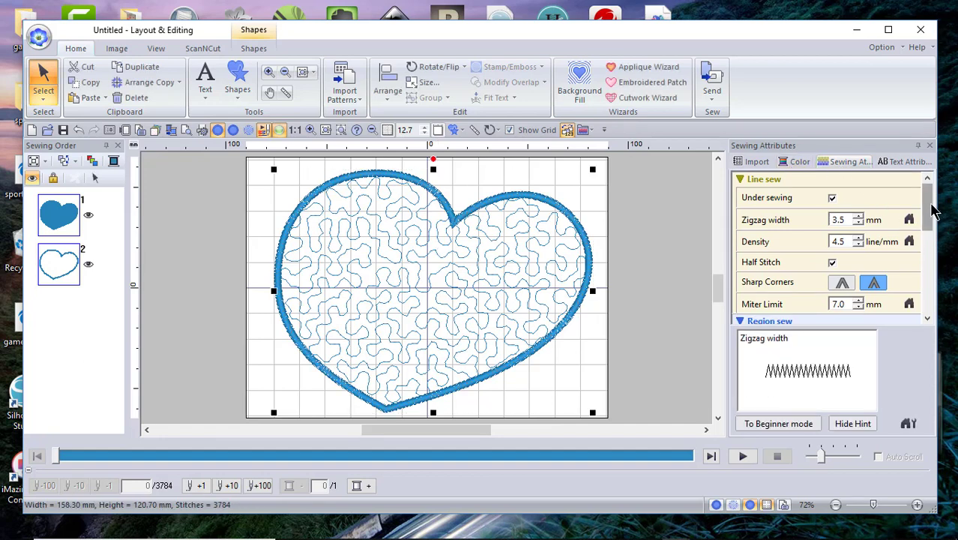
{"action": "left_click_drag", "start_coordinate": [933, 214], "coordinate": [933, 252]}
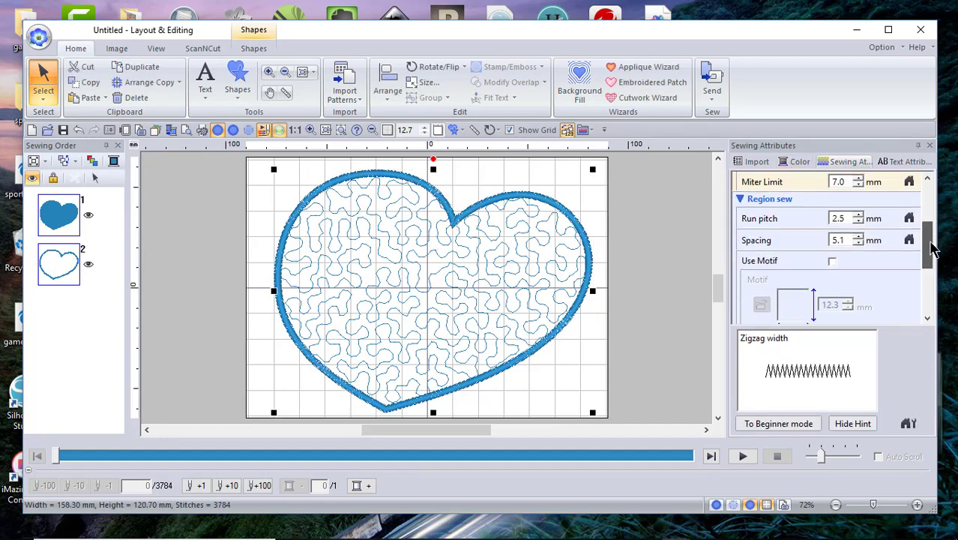
{"action": "double_click", "coordinate": [847, 239]}
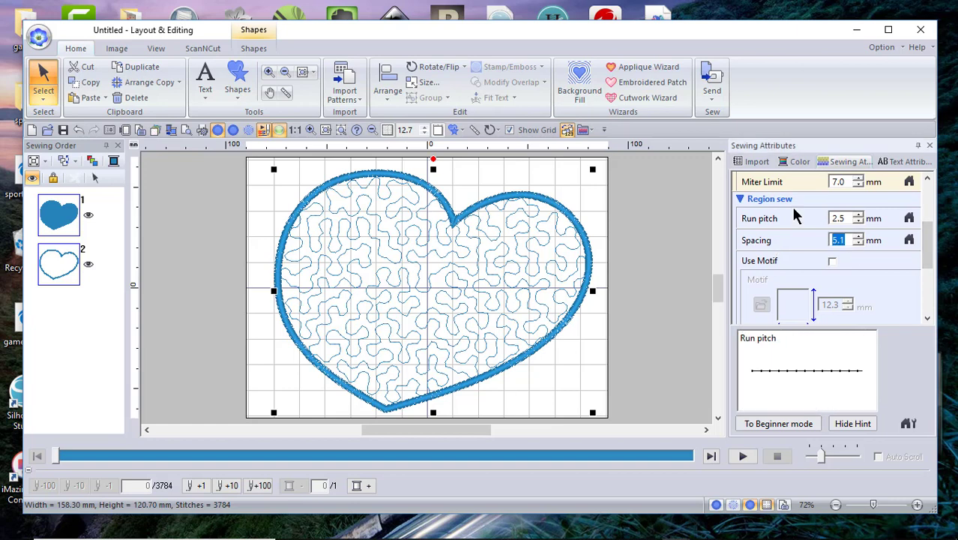
{"action": "type", "text": "7.5"}
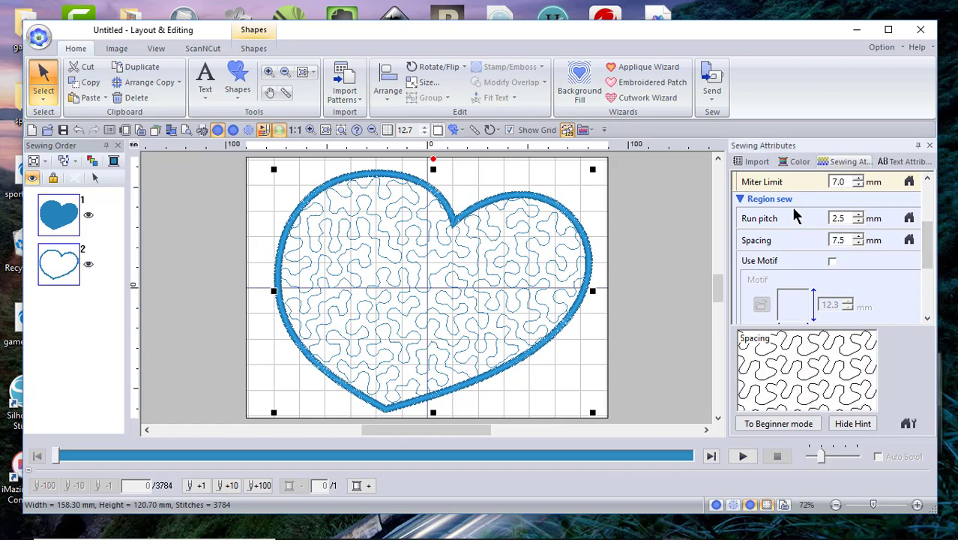
{"action": "key", "text": "Return"}
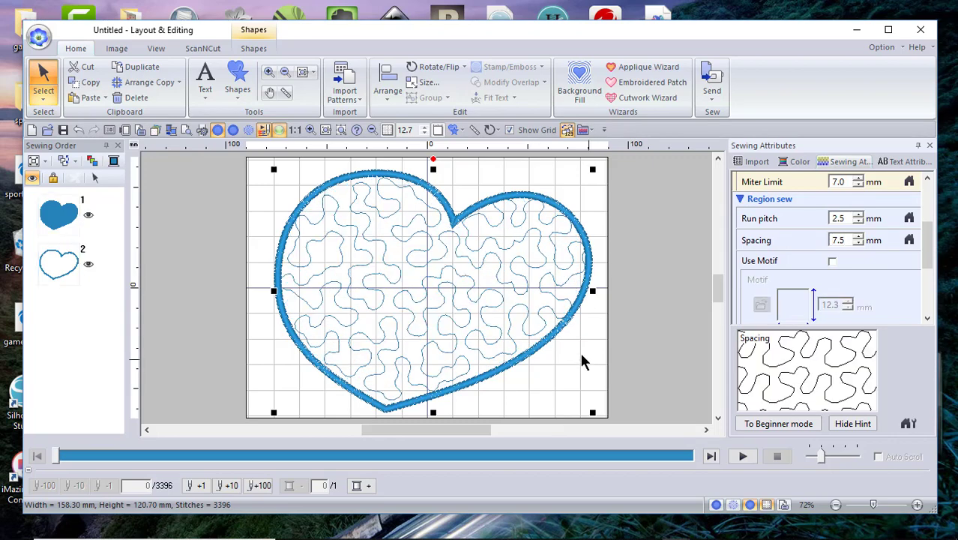
{"action": "left_click", "coordinate": [592, 323]}
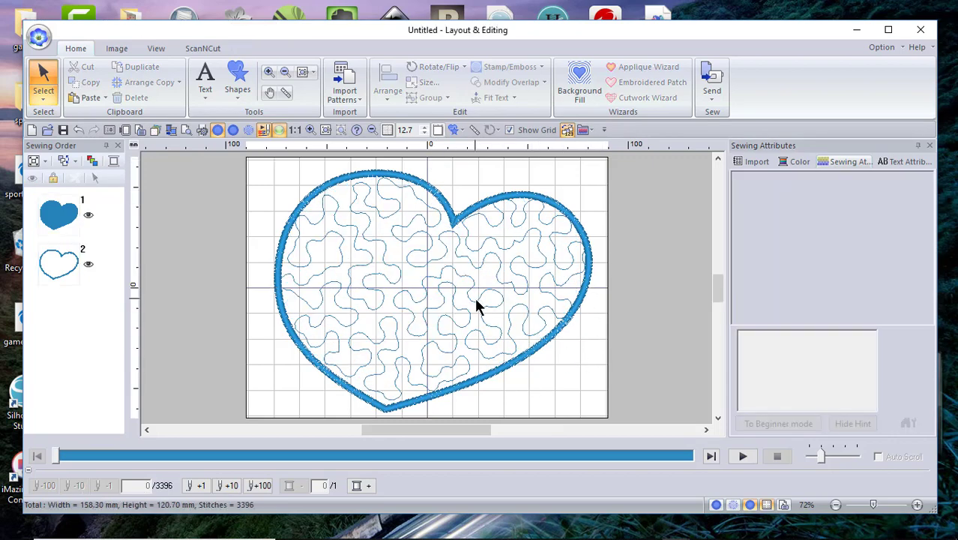
Step: Import the OL_heart05.pes outline shape from the Events category and enlarge it to about 63 × 64 mm inside the large heart
{"action": "left_click", "coordinate": [757, 161]}
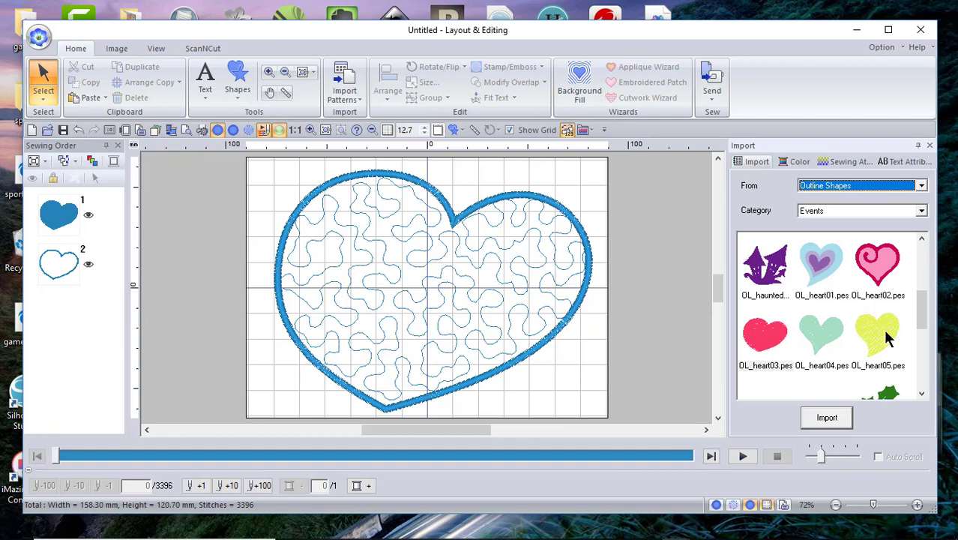
{"action": "left_click_drag", "start_coordinate": [887, 339], "coordinate": [524, 319]}
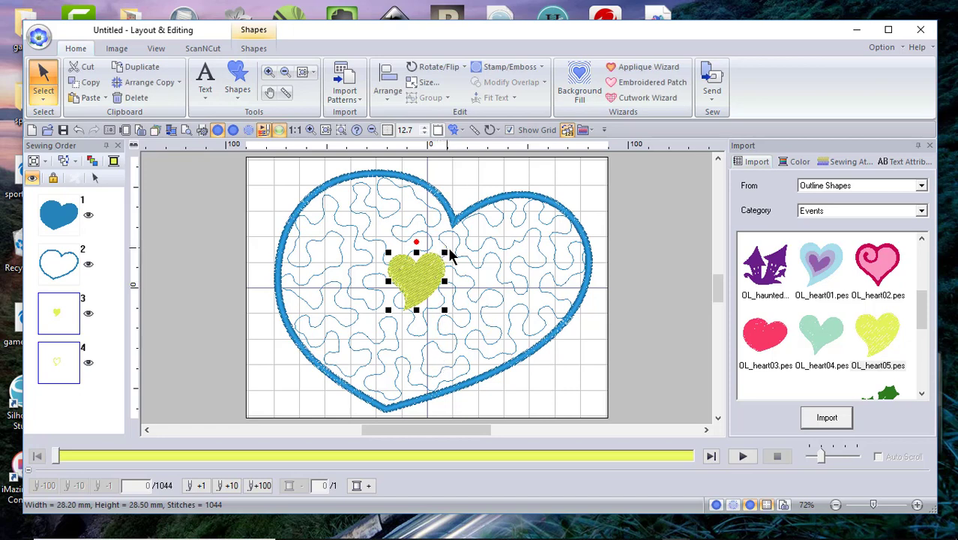
{"action": "left_click_drag", "start_coordinate": [444, 253], "coordinate": [433, 316]}
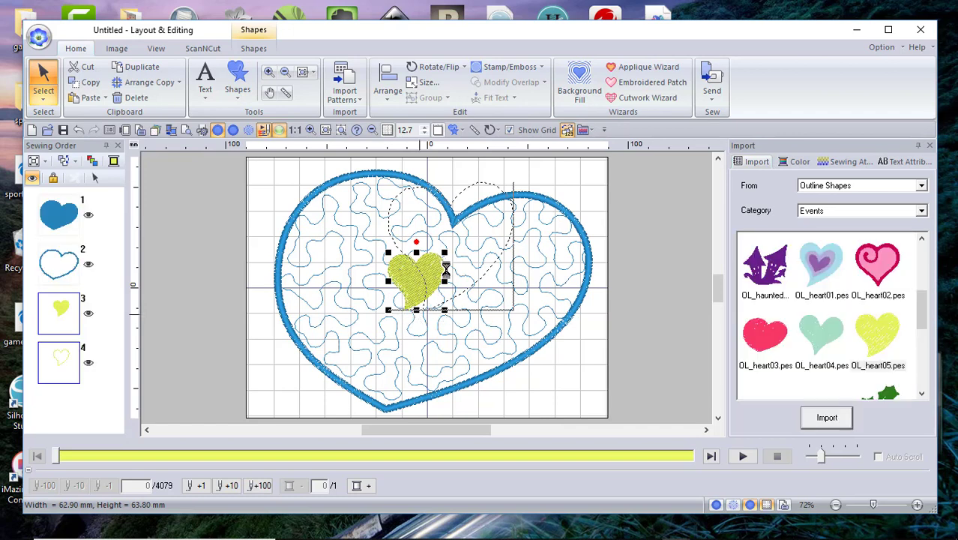
{"action": "left_click_drag", "start_coordinate": [445, 249], "coordinate": [396, 295]}
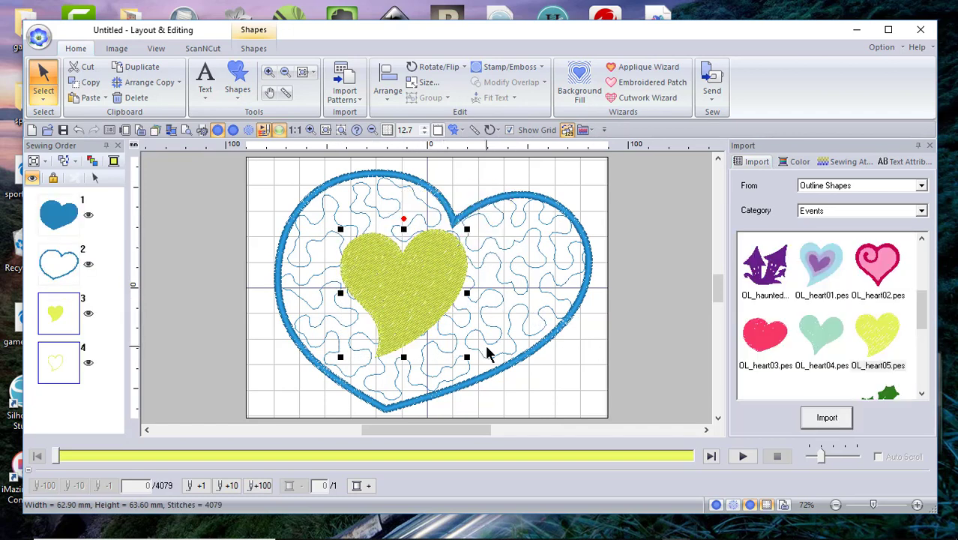
Step: Tilt the imported heart clockwise and enlarge it to about 71 × 65 mm in the middle of the large heart
{"action": "left_click_drag", "start_coordinate": [418, 273], "coordinate": [442, 283]}
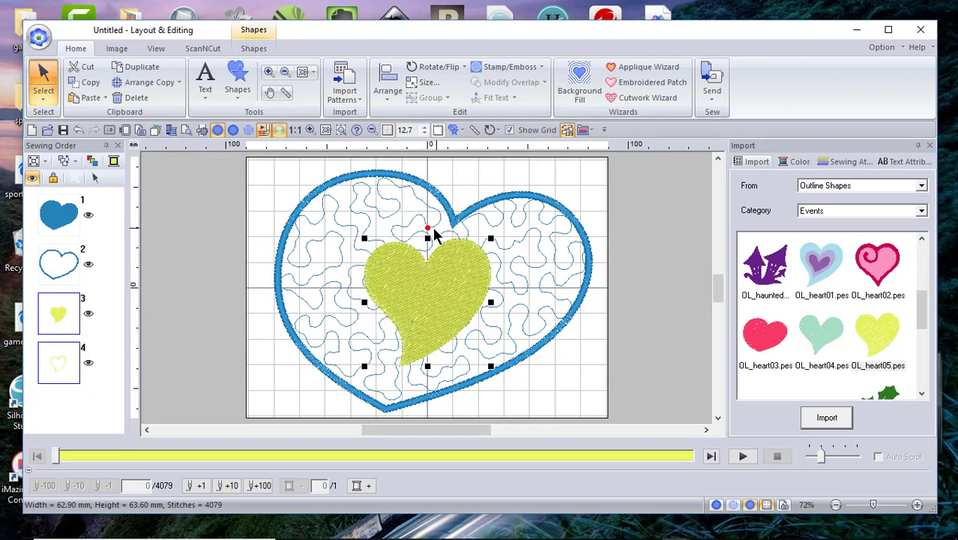
{"action": "left_click_drag", "start_coordinate": [428, 228], "coordinate": [461, 241]}
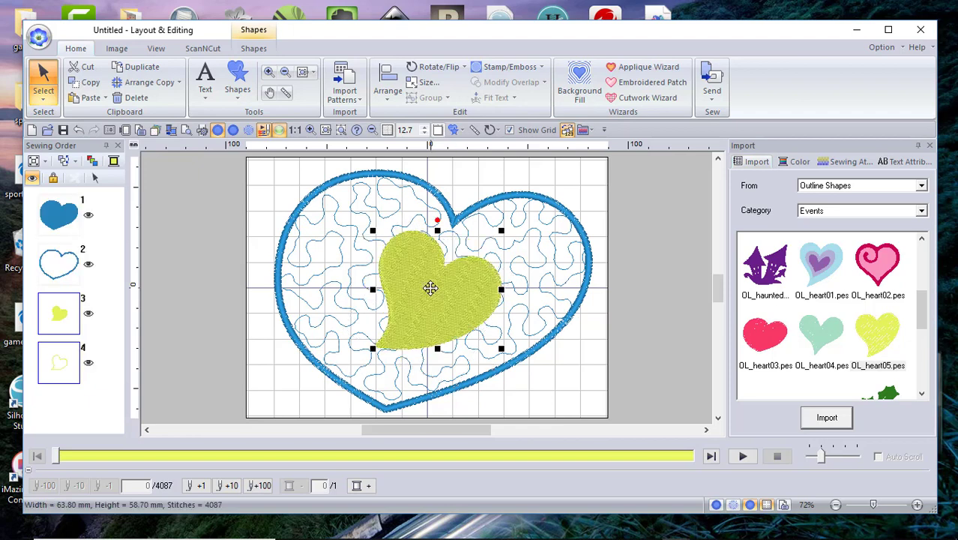
{"action": "left_click_drag", "start_coordinate": [430, 288], "coordinate": [414, 293]}
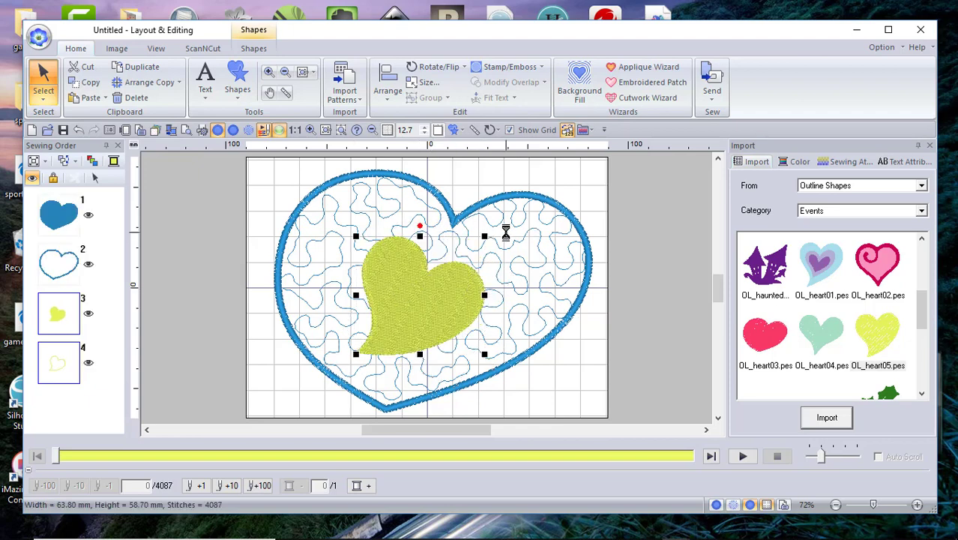
{"action": "left_click_drag", "start_coordinate": [485, 236], "coordinate": [515, 223]}
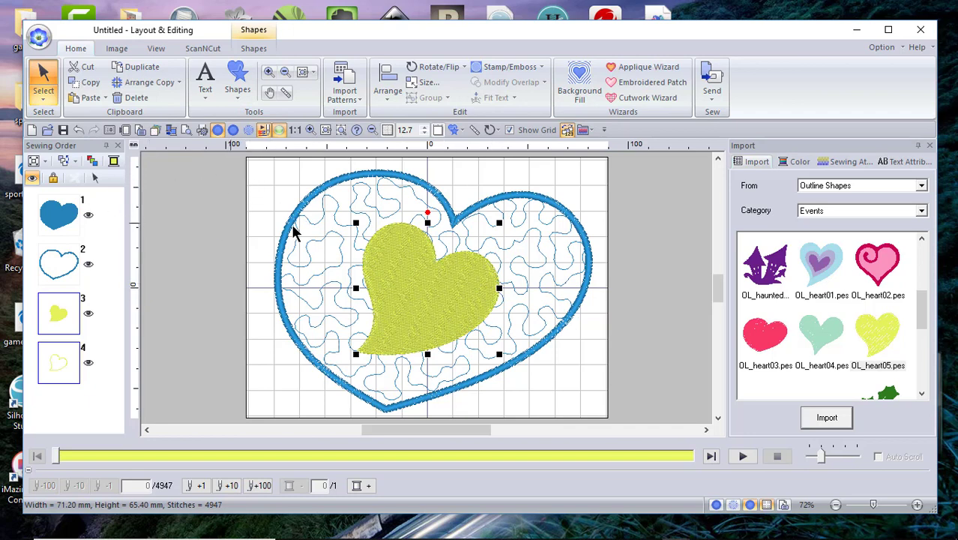
Step: Select both hearts and set hole sewing so the stippling is cut out beneath the inner heart
{"action": "left_click_drag", "start_coordinate": [260, 167], "coordinate": [598, 404]}
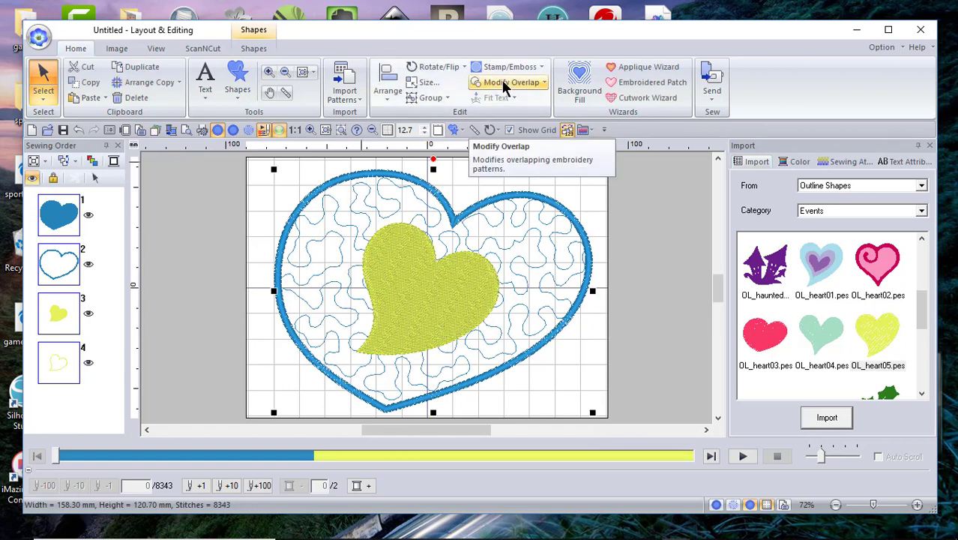
{"action": "left_click", "coordinate": [504, 84]}
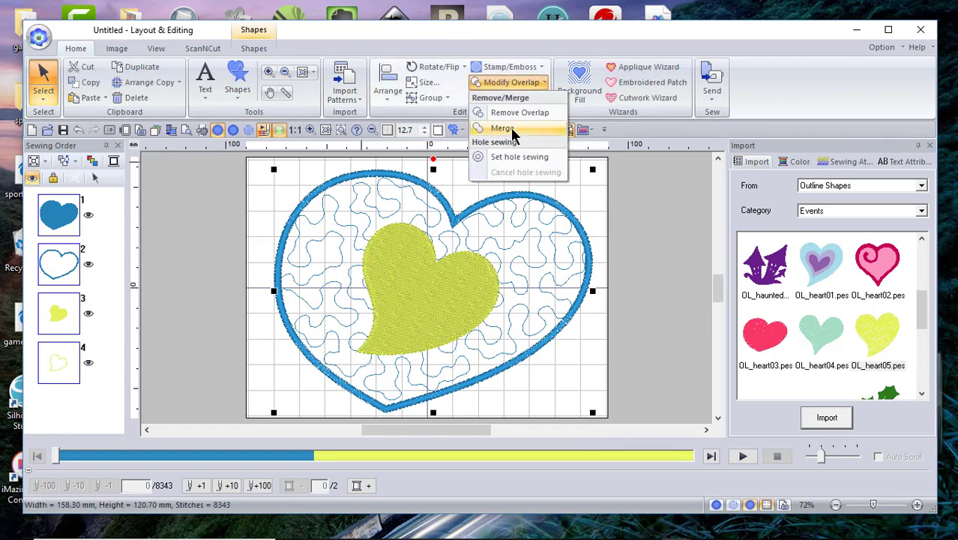
{"action": "left_click", "coordinate": [510, 155]}
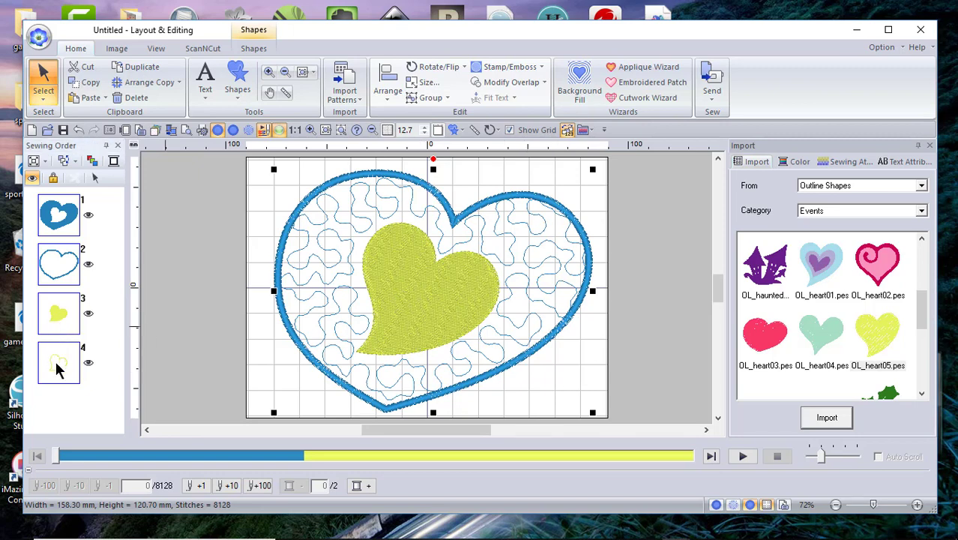
Step: Select the inner heart's fill and outline, and change its outline to a dark blue Chain Stitch
{"action": "left_click", "coordinate": [182, 289]}
{"action": "left_click", "coordinate": [61, 321]}
{"action": "left_click", "coordinate": [53, 363], "text": "ctrl"}
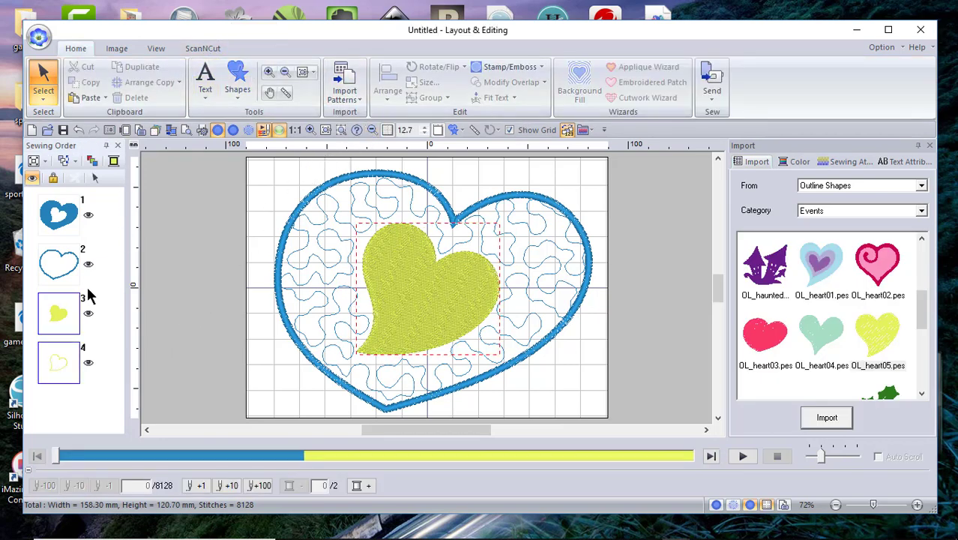
{"action": "left_click", "coordinate": [96, 179]}
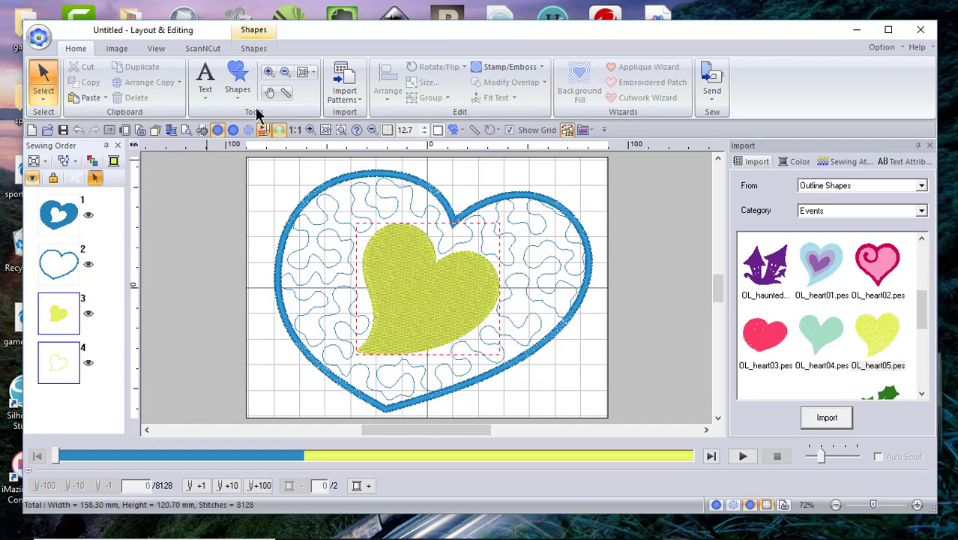
{"action": "left_click", "coordinate": [264, 52]}
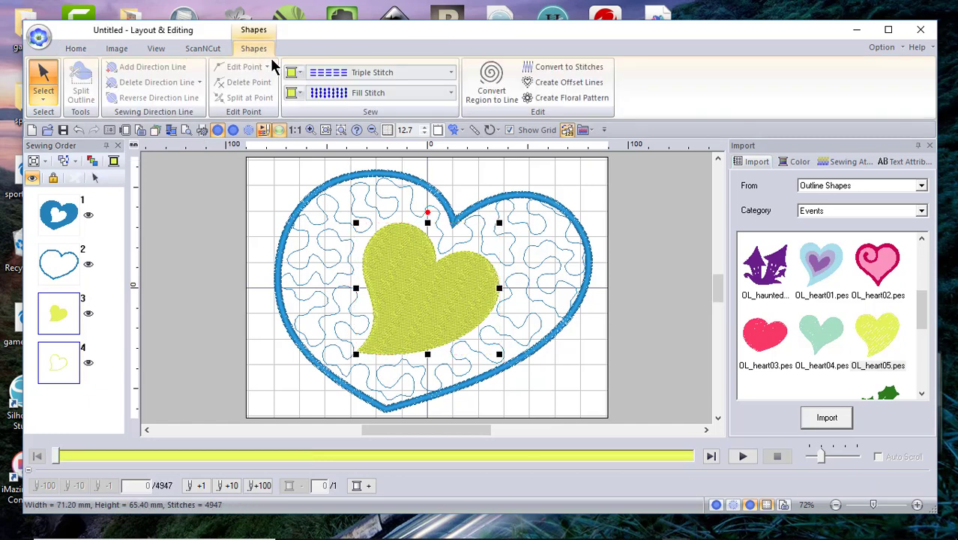
{"action": "left_click", "coordinate": [452, 73]}
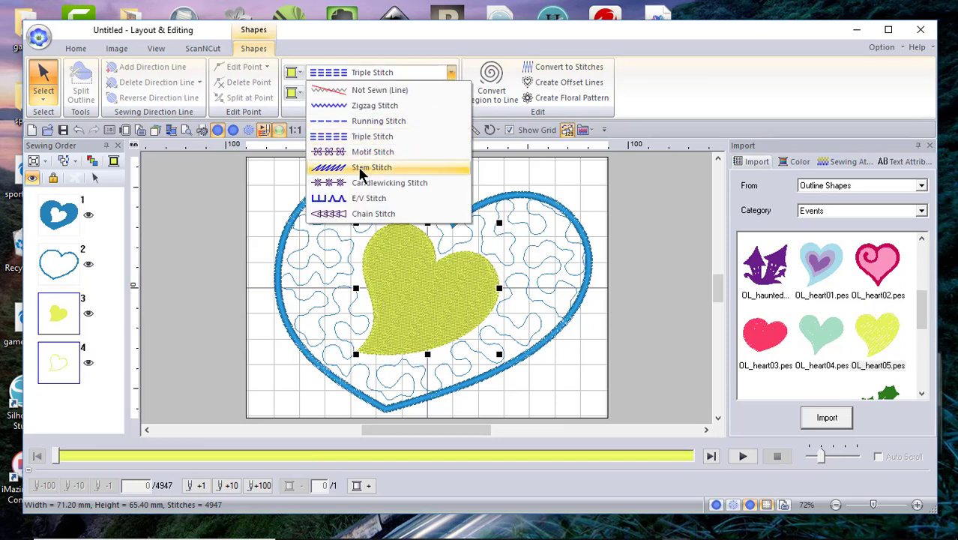
{"action": "left_click", "coordinate": [351, 213]}
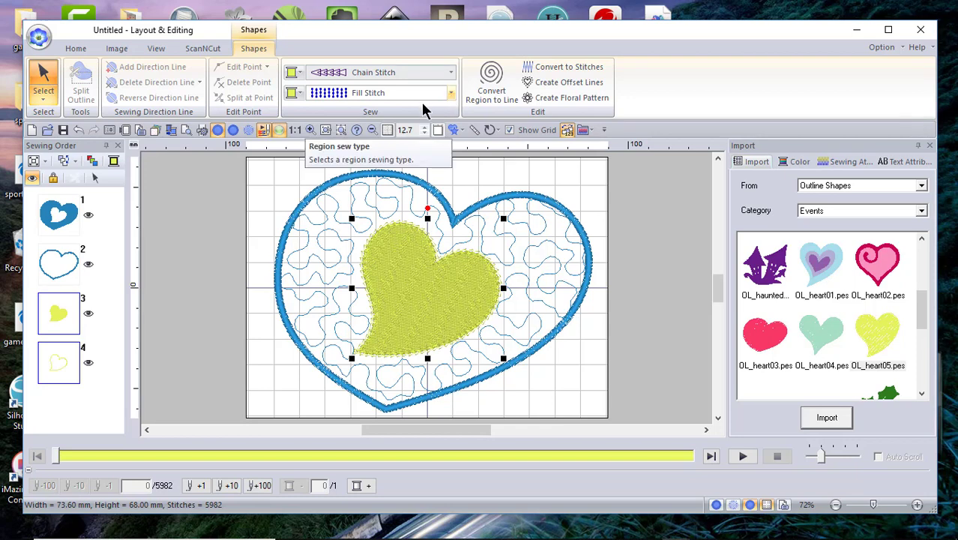
{"action": "left_click", "coordinate": [298, 72]}
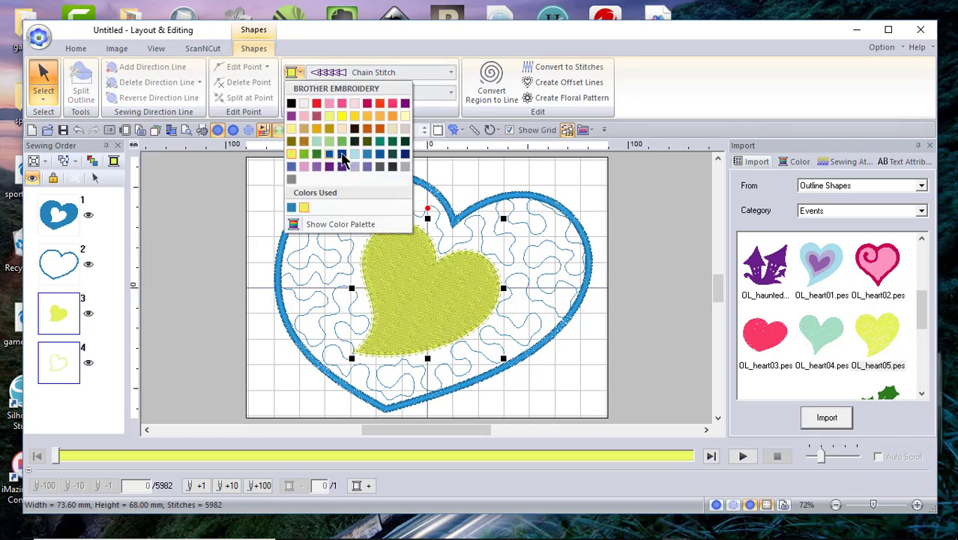
{"action": "left_click", "coordinate": [342, 154]}
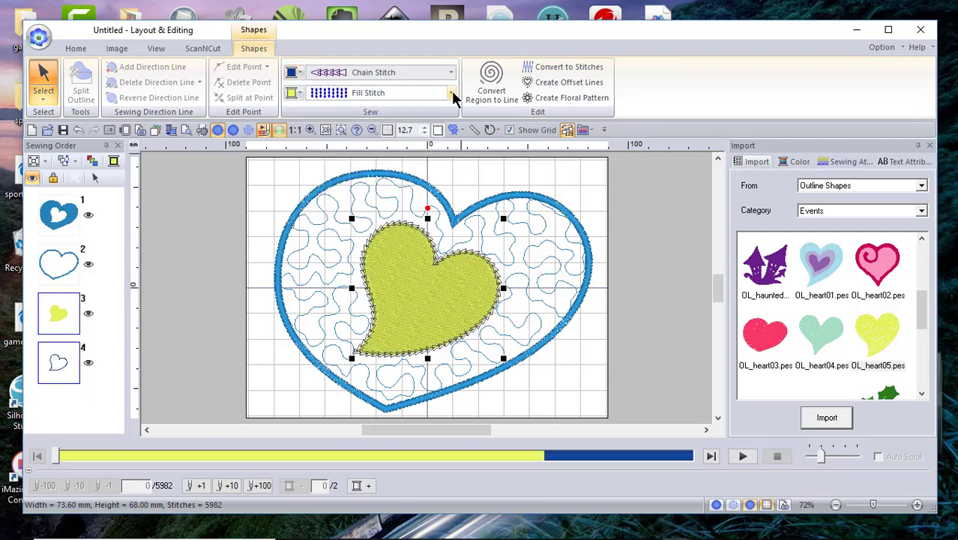
Step: Change the inner heart's fill to Flexible Spiral Stitch with a spacing of 2.6 mm
{"action": "left_click", "coordinate": [452, 94]}
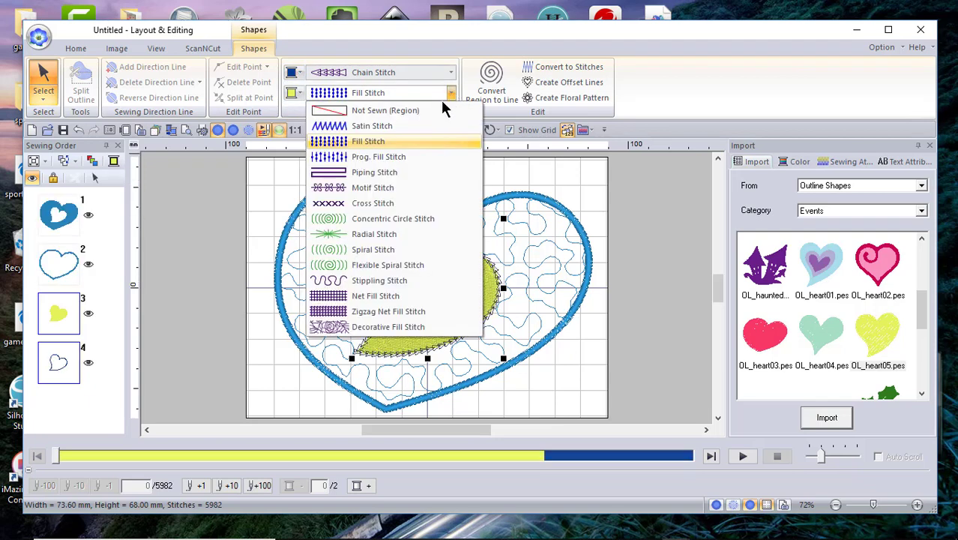
{"action": "left_click", "coordinate": [373, 265]}
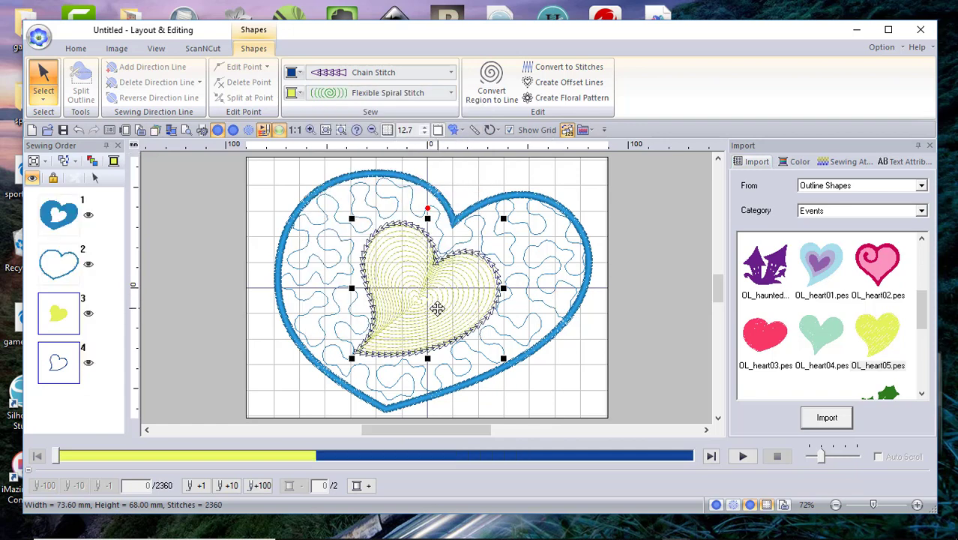
{"action": "left_click", "coordinate": [849, 162]}
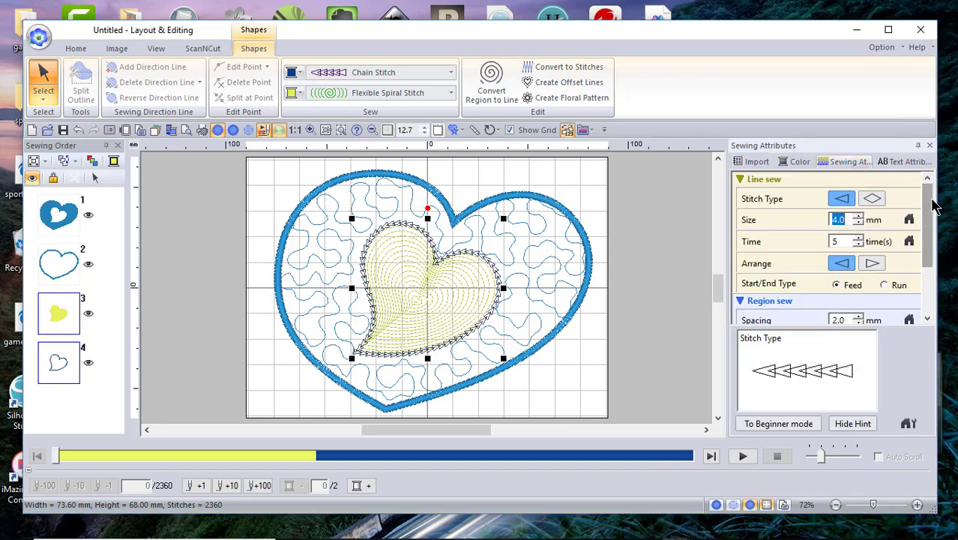
{"action": "left_click_drag", "start_coordinate": [929, 199], "coordinate": [931, 242]}
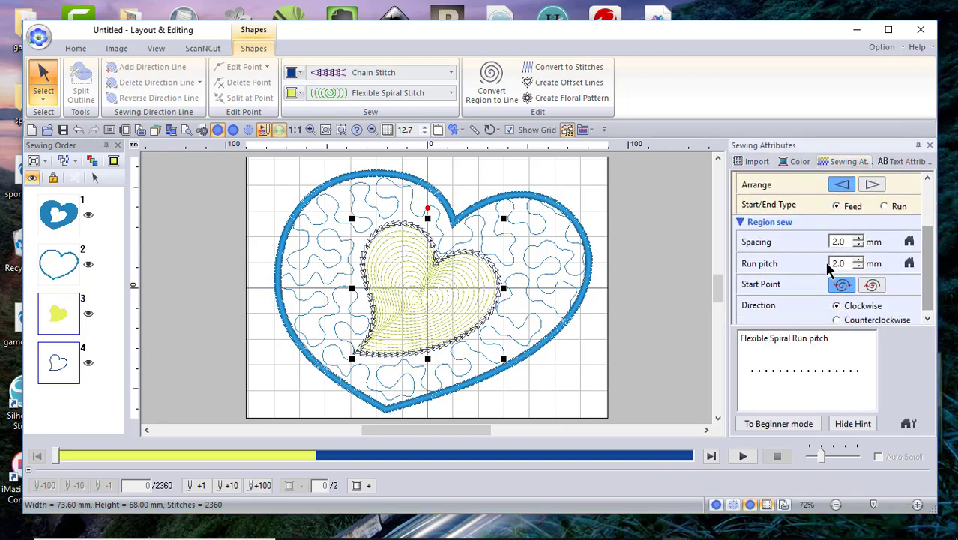
{"action": "left_click", "coordinate": [858, 238]}
{"action": "left_click", "coordinate": [858, 238]}
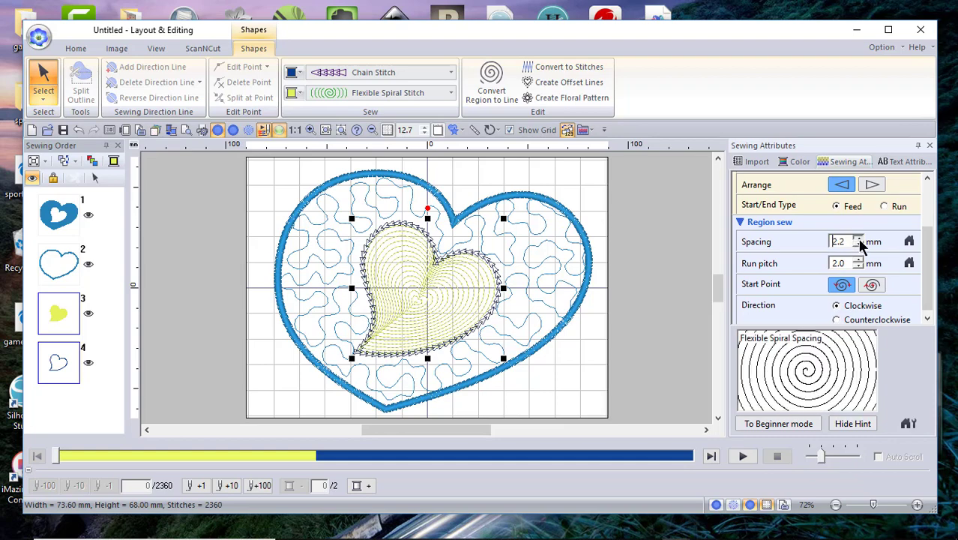
{"action": "left_click", "coordinate": [859, 239]}
{"action": "left_click", "coordinate": [859, 238]}
{"action": "left_click", "coordinate": [859, 239]}
{"action": "left_click", "coordinate": [859, 239]}
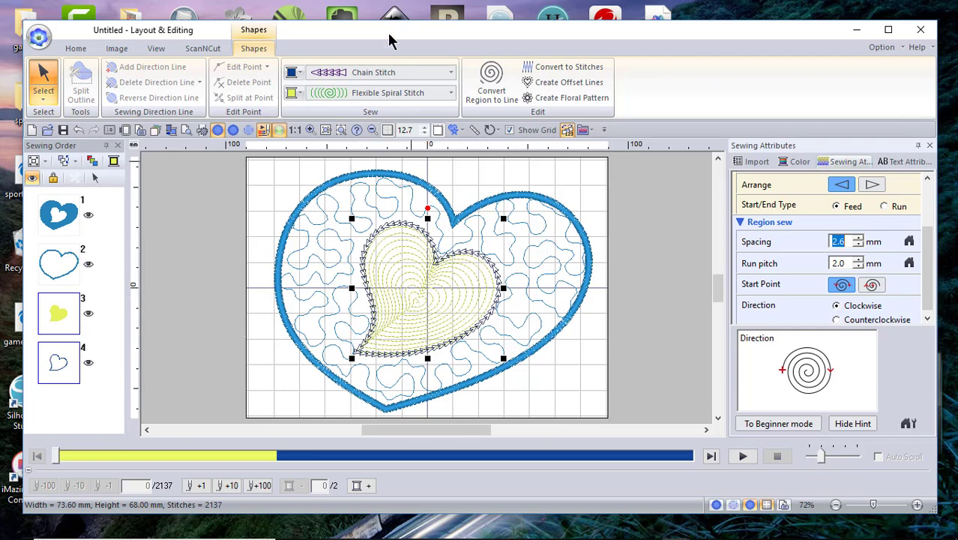
Step: Change the inner heart's fill to Motif Stitch
{"action": "left_click", "coordinate": [451, 93]}
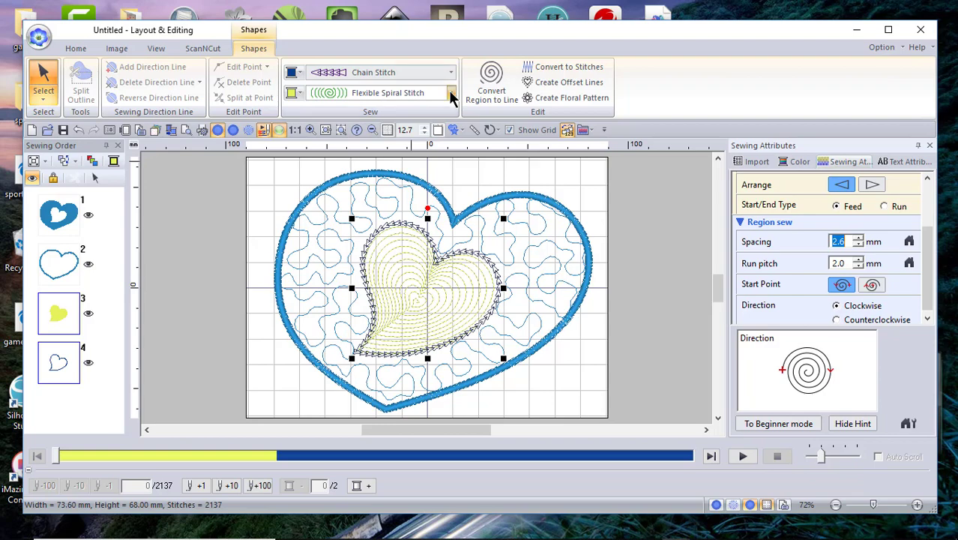
{"action": "left_click", "coordinate": [336, 188]}
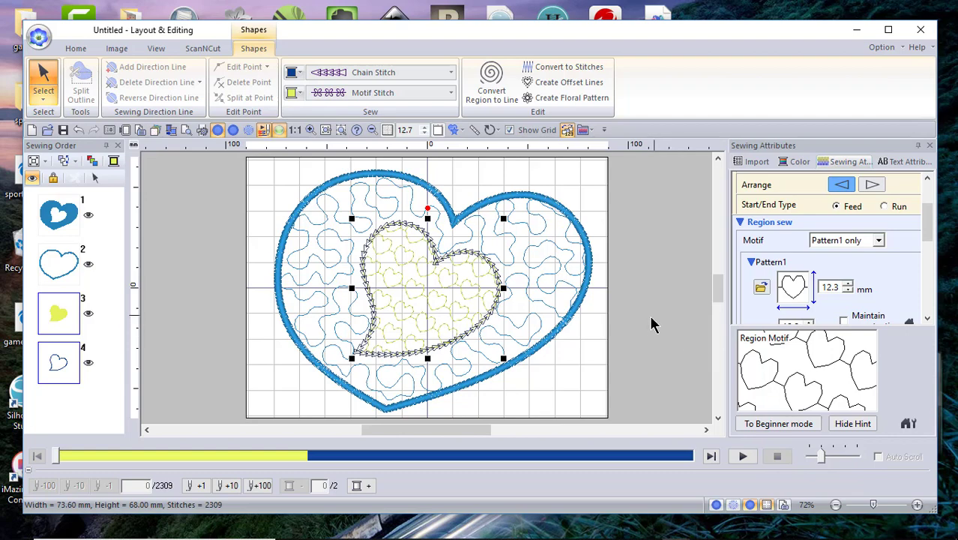
Step: Open the most recently used hearts design file to view the completed example
{"action": "left_click", "coordinate": [40, 43]}
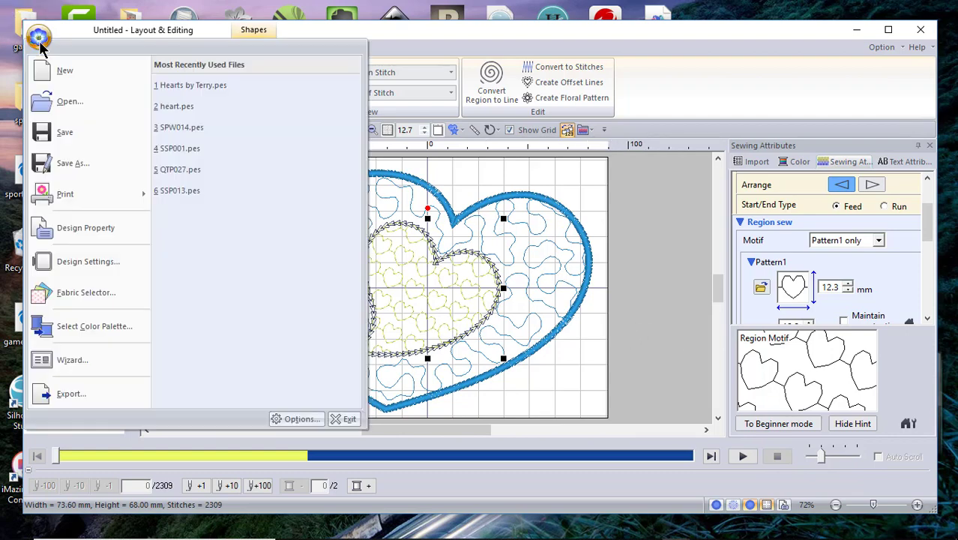
{"action": "left_click", "coordinate": [189, 85]}
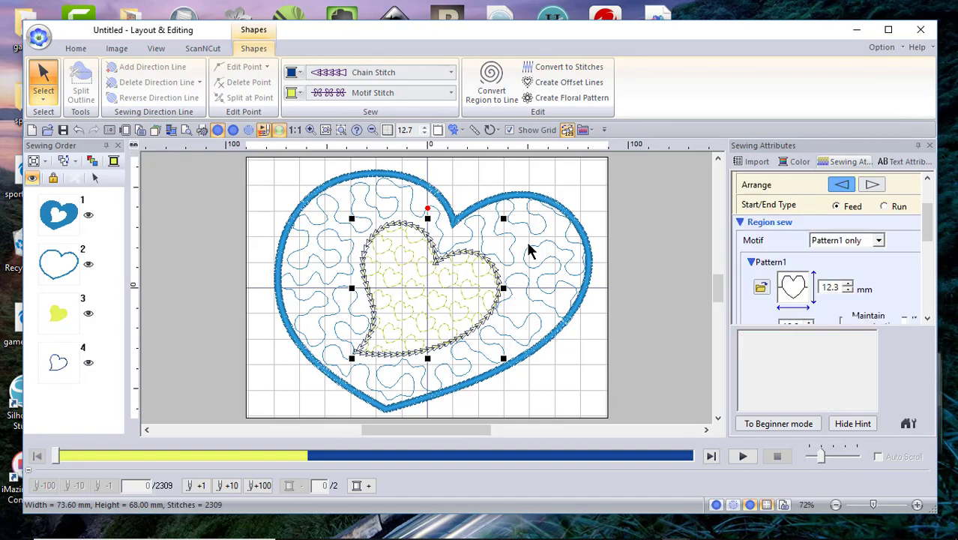
{"action": "left_click", "coordinate": [492, 304]}
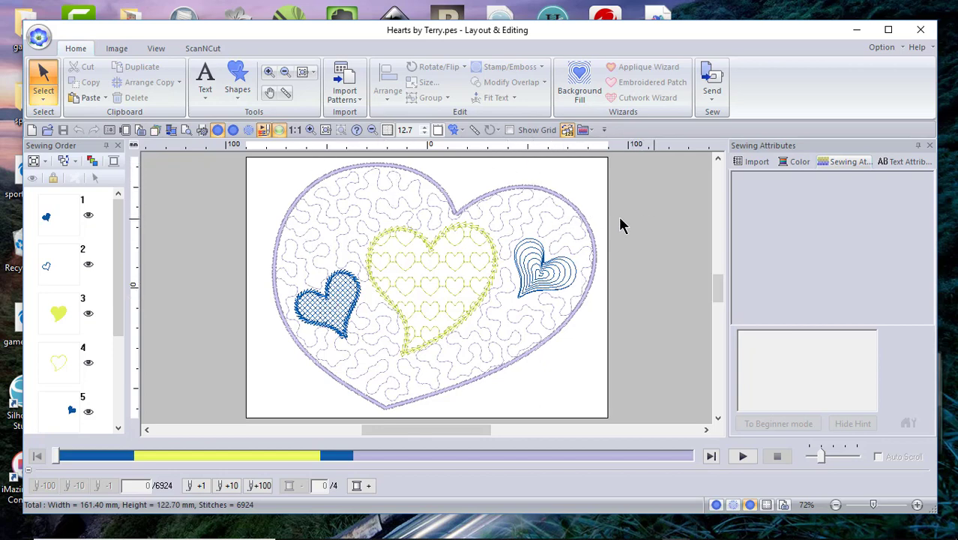
Step: Start a new blank design and hide the grid
{"action": "left_click", "coordinate": [39, 36]}
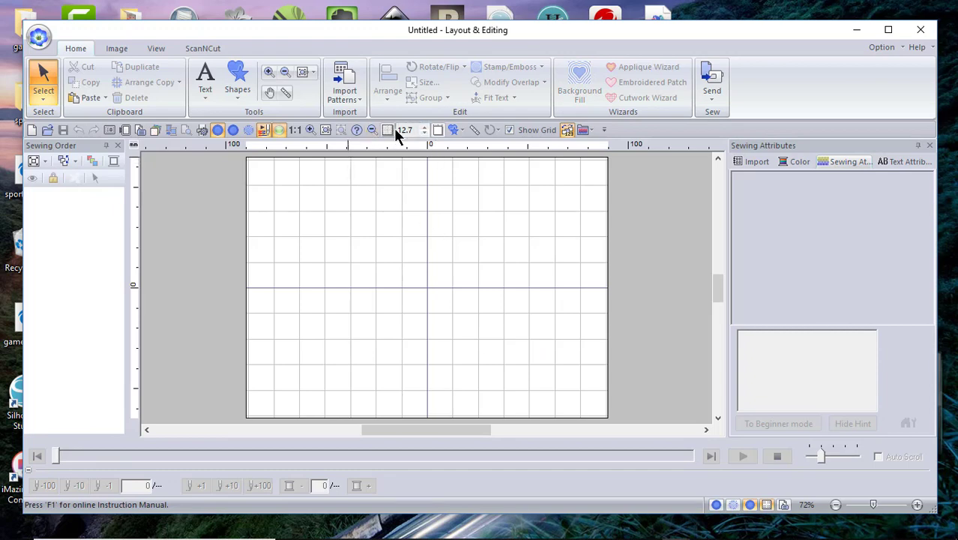
{"action": "left_click", "coordinate": [386, 129]}
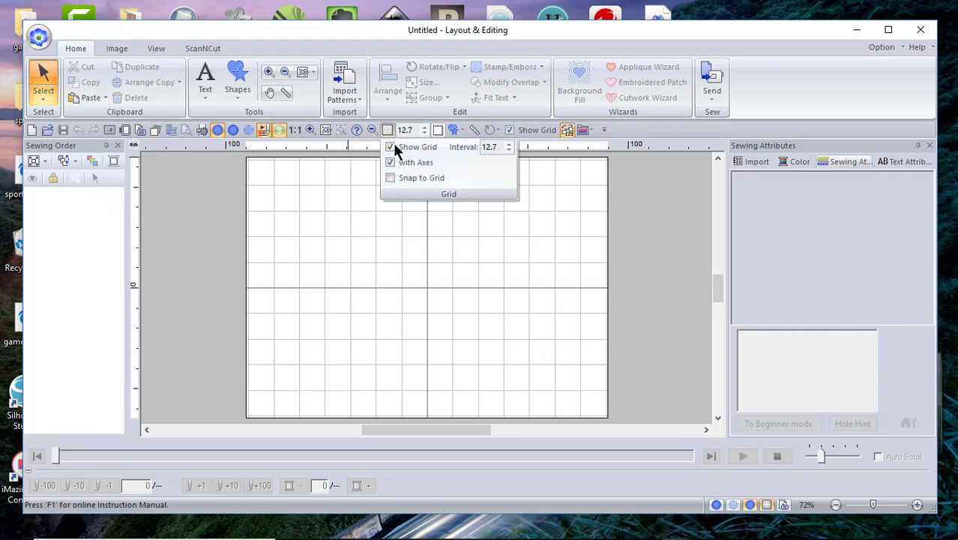
{"action": "left_click", "coordinate": [392, 147]}
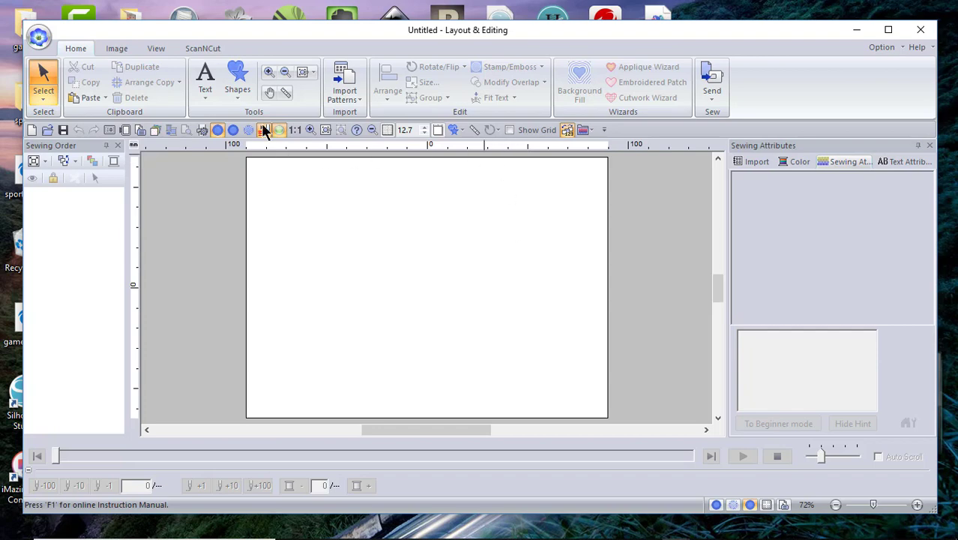
Step: Draw a heart from the preset shapes, about 102 × 88 mm, in the middle of the blank design page
{"action": "left_click", "coordinate": [237, 77]}
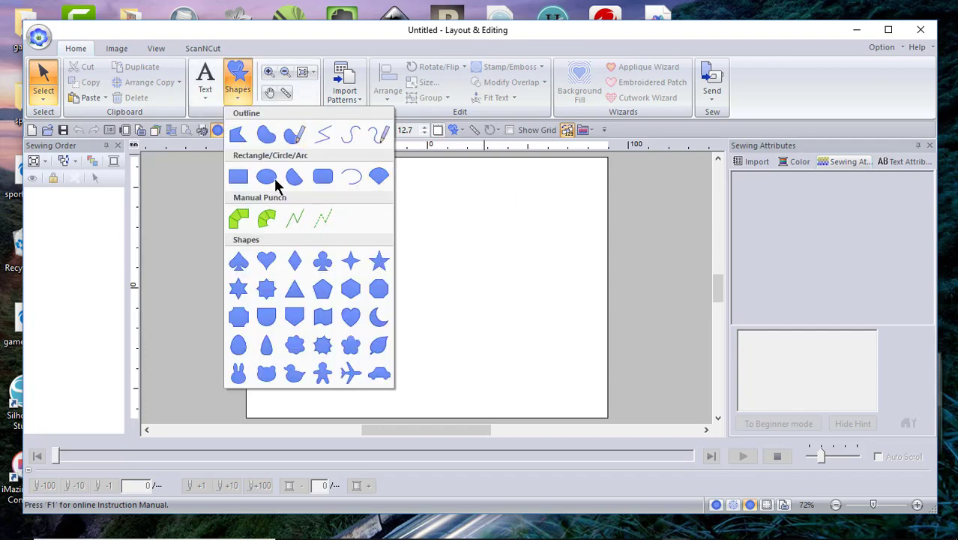
{"action": "left_click", "coordinate": [267, 261]}
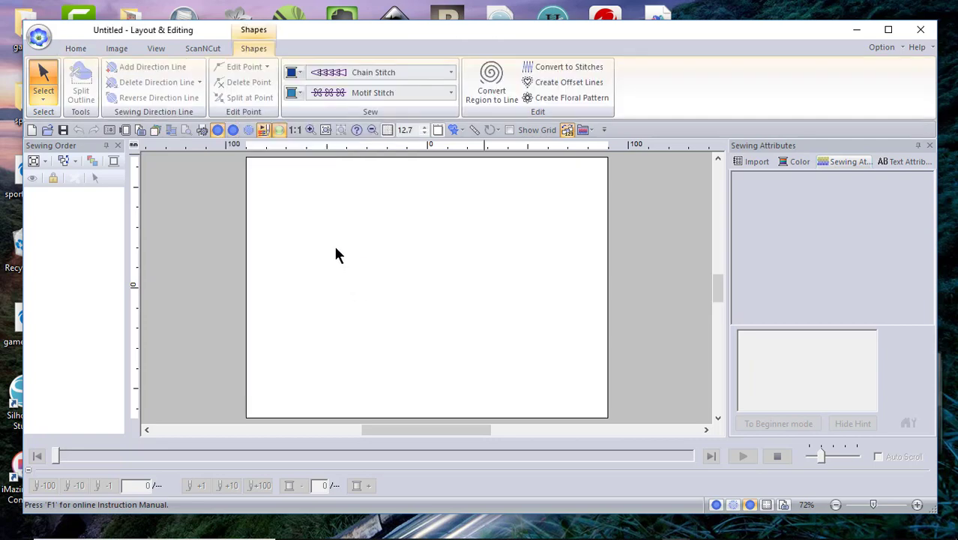
{"action": "left_click_drag", "start_coordinate": [338, 201], "coordinate": [548, 378]}
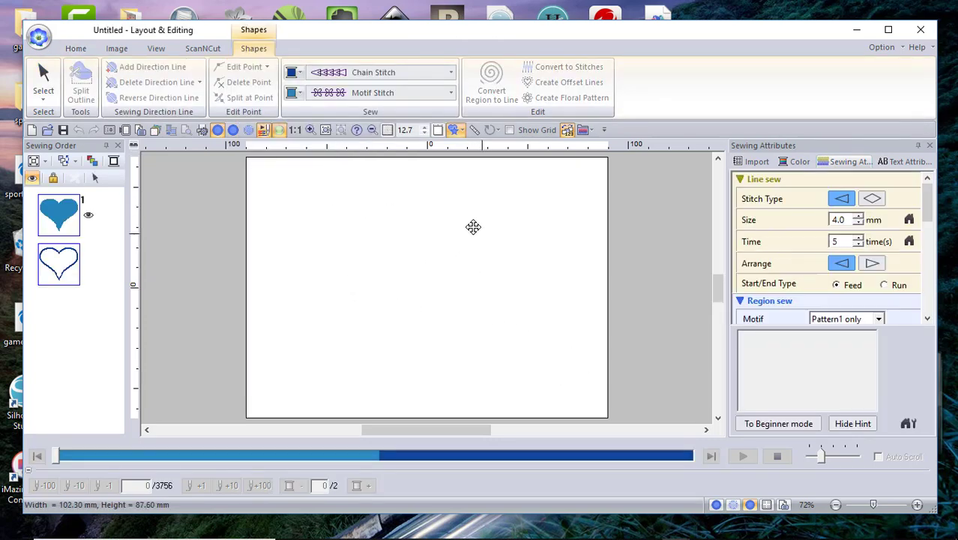
Step: Change the heart's outline to Zigzag Stitch and colour it black
{"action": "left_click", "coordinate": [450, 73]}
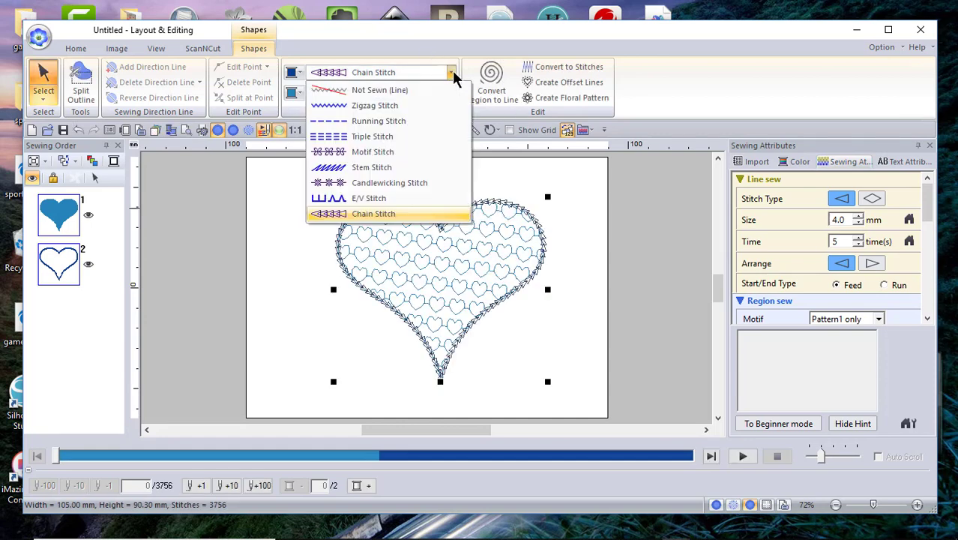
{"action": "left_click", "coordinate": [371, 105]}
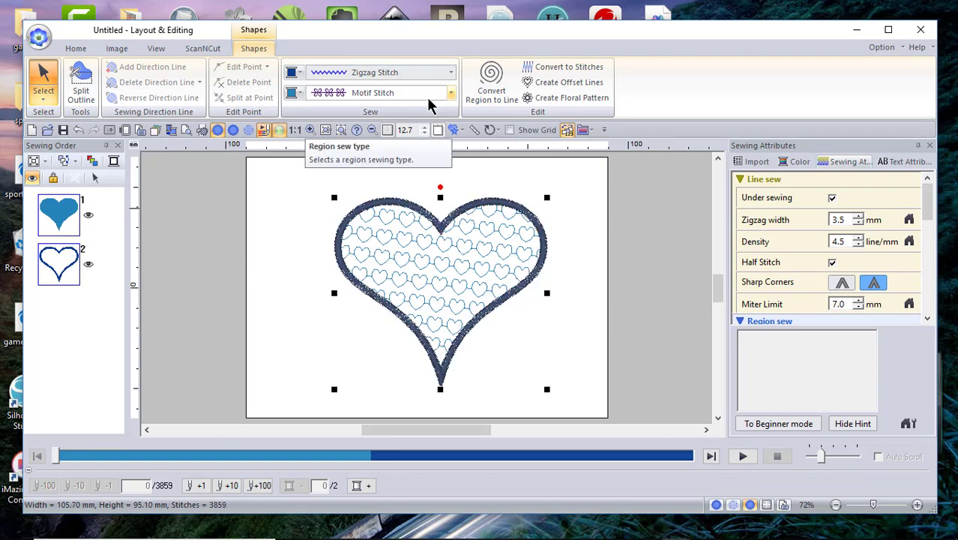
{"action": "left_click", "coordinate": [300, 73]}
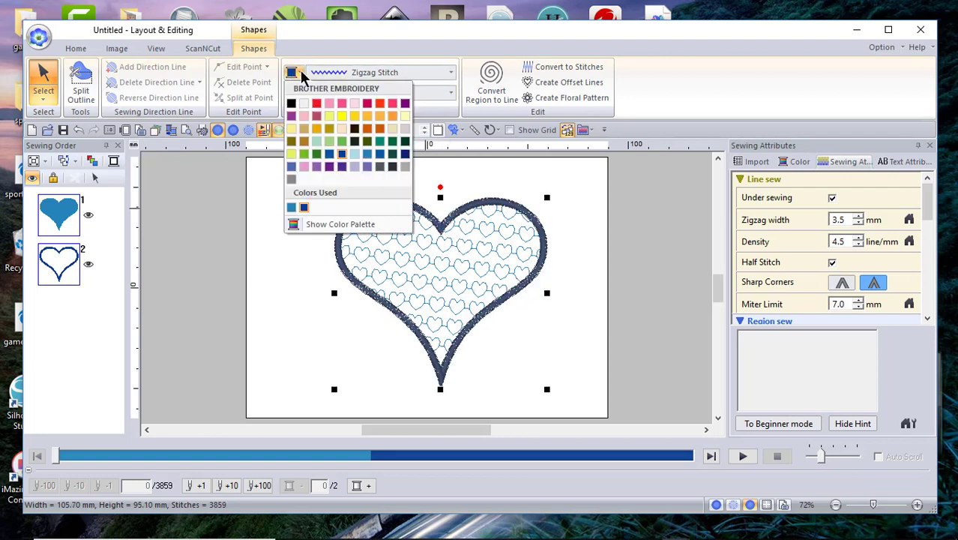
{"action": "left_click", "coordinate": [292, 104]}
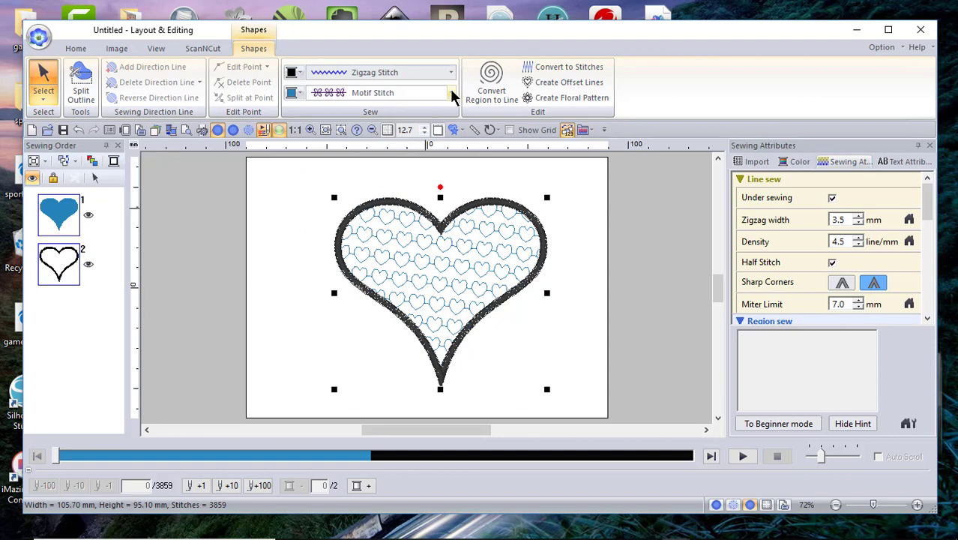
Step: Change the heart's region fill to Decorative Fill Stitch and check the decorative fill's settings
{"action": "left_click", "coordinate": [451, 93]}
{"action": "left_click", "coordinate": [399, 327]}
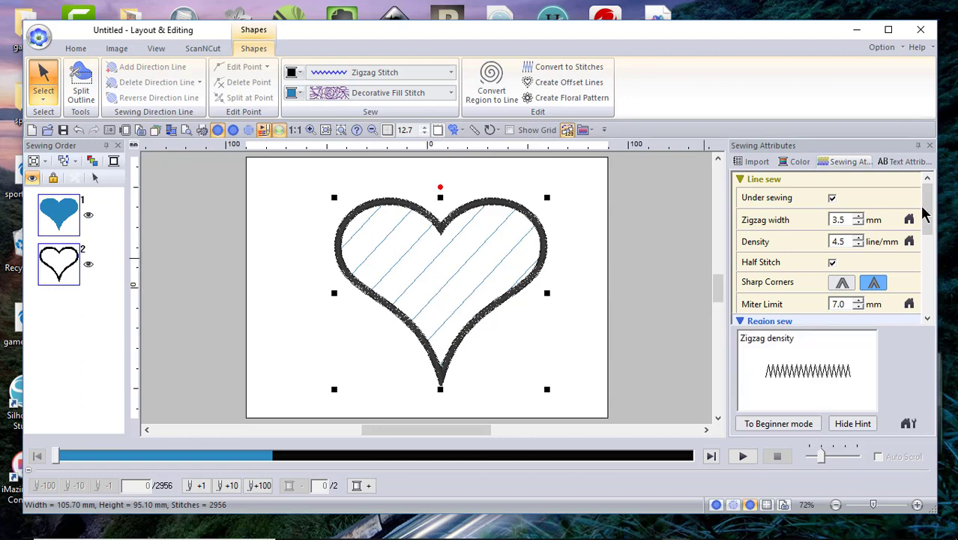
{"action": "left_click_drag", "start_coordinate": [929, 213], "coordinate": [927, 259]}
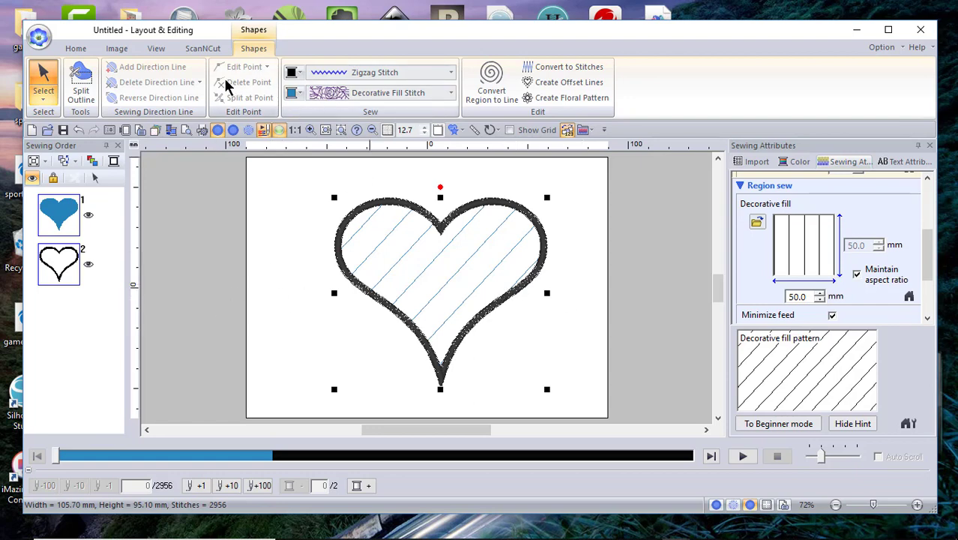
Step: Create one outward offset line around the heart, replacing the default spacing with a new value
{"action": "left_click", "coordinate": [534, 85]}
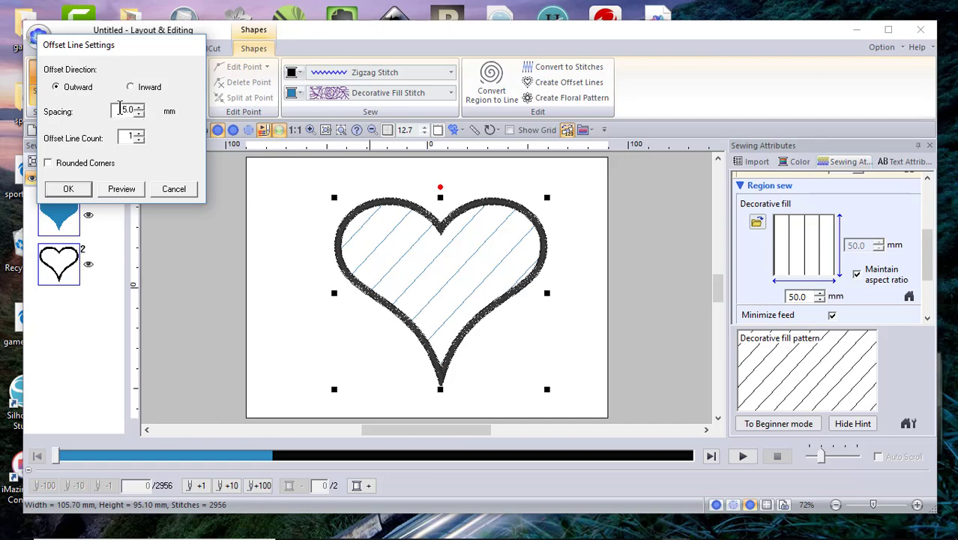
{"action": "left_click_drag", "start_coordinate": [123, 110], "coordinate": [180, 106]}
{"action": "key", "text": "BackSpace"}
{"action": "left_click", "coordinate": [66, 190]}
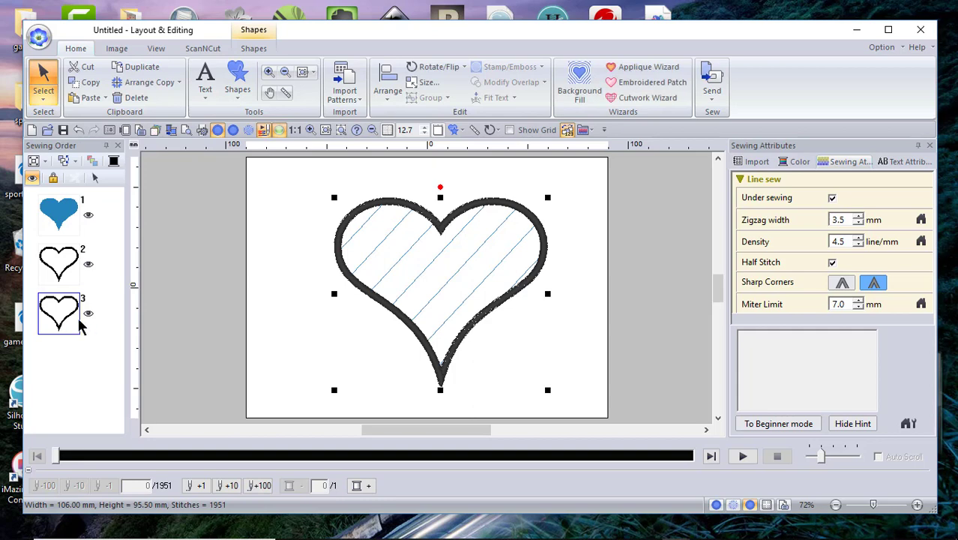
Step: Recolour the offset heart line yellow and change its stitch type to Running Stitch
{"action": "left_click", "coordinate": [253, 49]}
{"action": "left_click", "coordinate": [300, 72]}
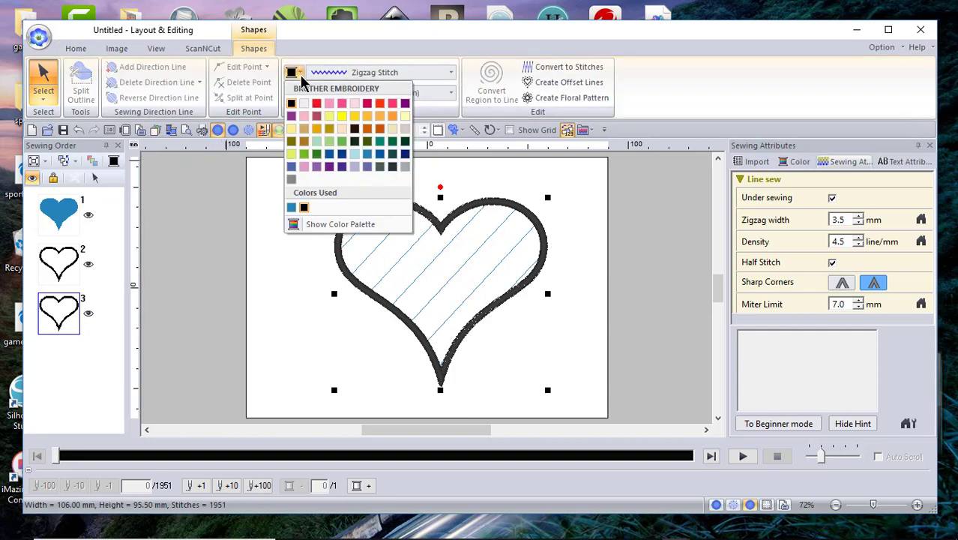
{"action": "left_click", "coordinate": [357, 115]}
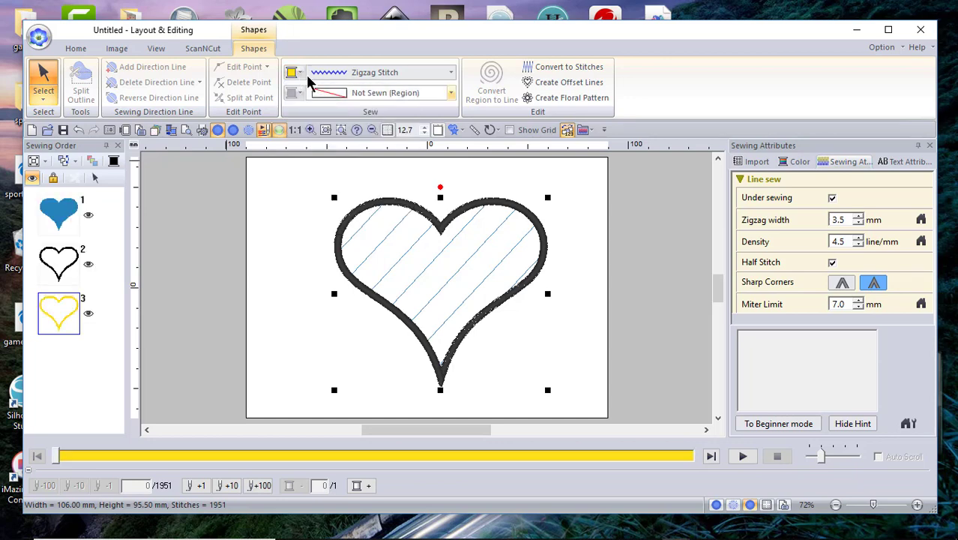
{"action": "left_click", "coordinate": [299, 73]}
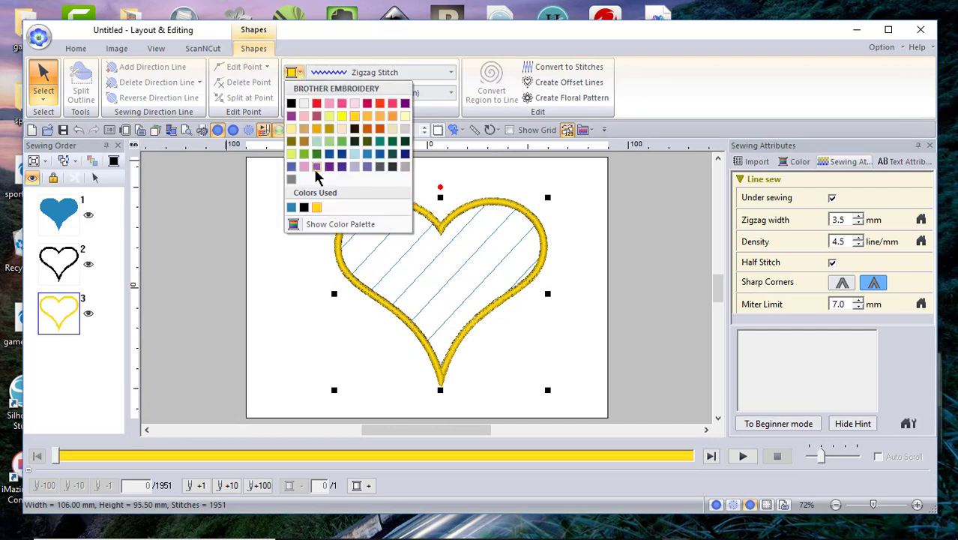
{"action": "left_click", "coordinate": [452, 74]}
{"action": "left_click", "coordinate": [451, 74]}
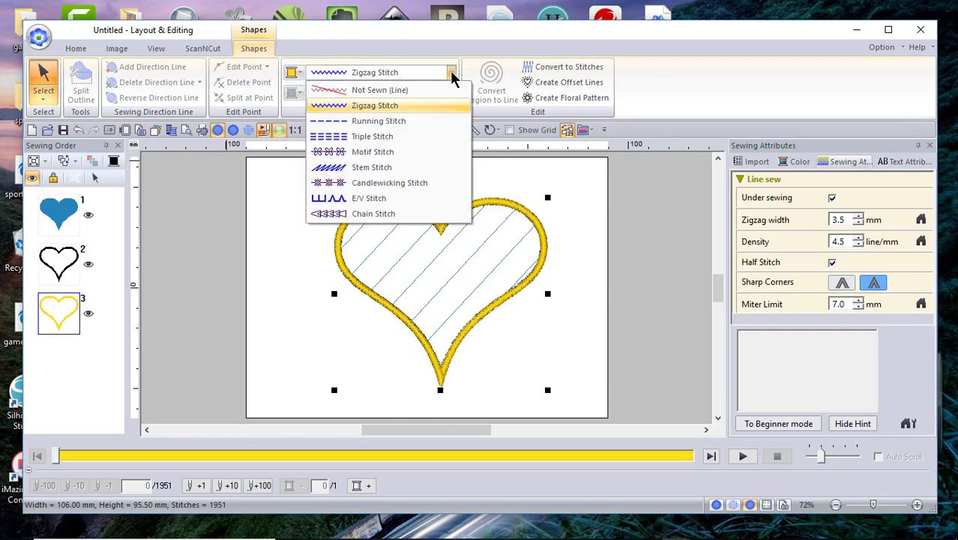
{"action": "left_click", "coordinate": [367, 123]}
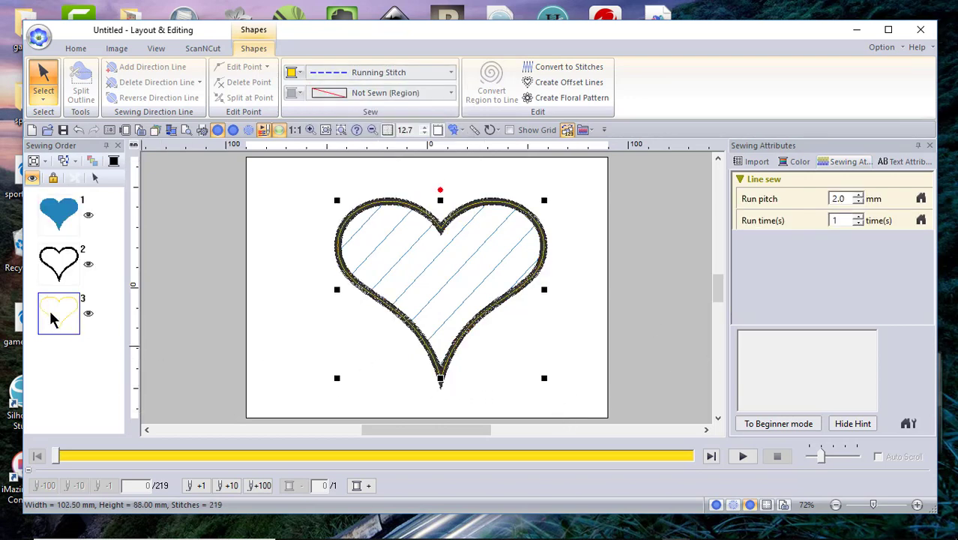
Step: Move the running-stitch heart to the first place in the sewing order and recolour it red
{"action": "left_click_drag", "start_coordinate": [52, 320], "coordinate": [69, 210]}
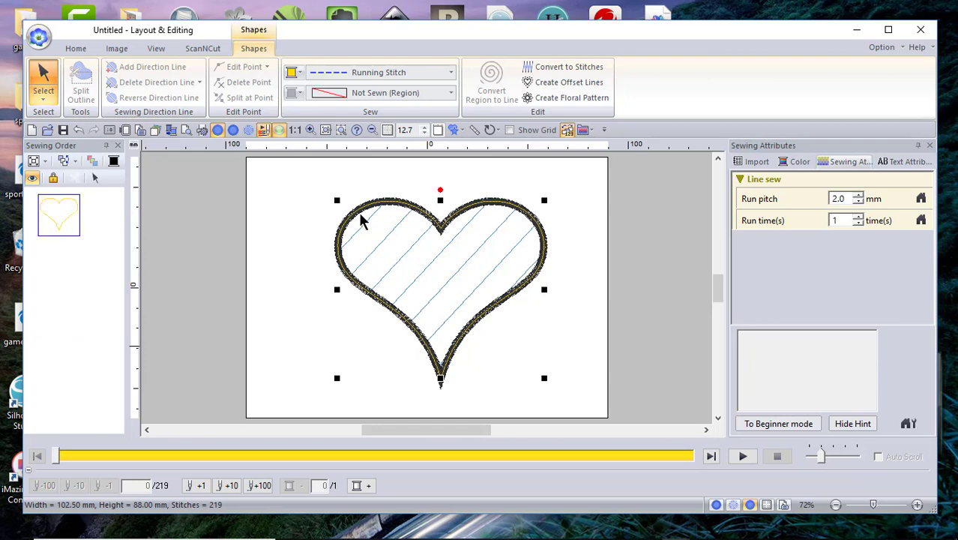
{"action": "left_click", "coordinate": [508, 332]}
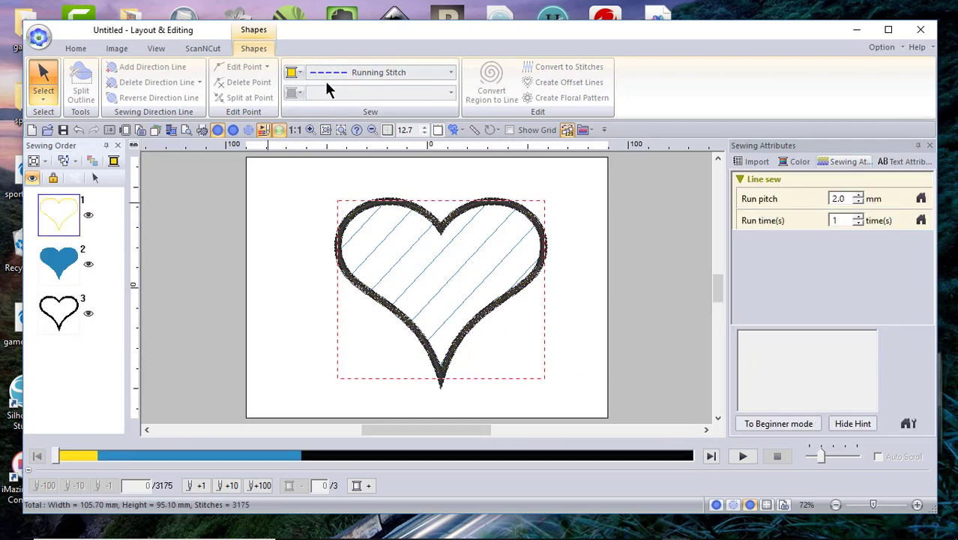
{"action": "left_click", "coordinate": [300, 72]}
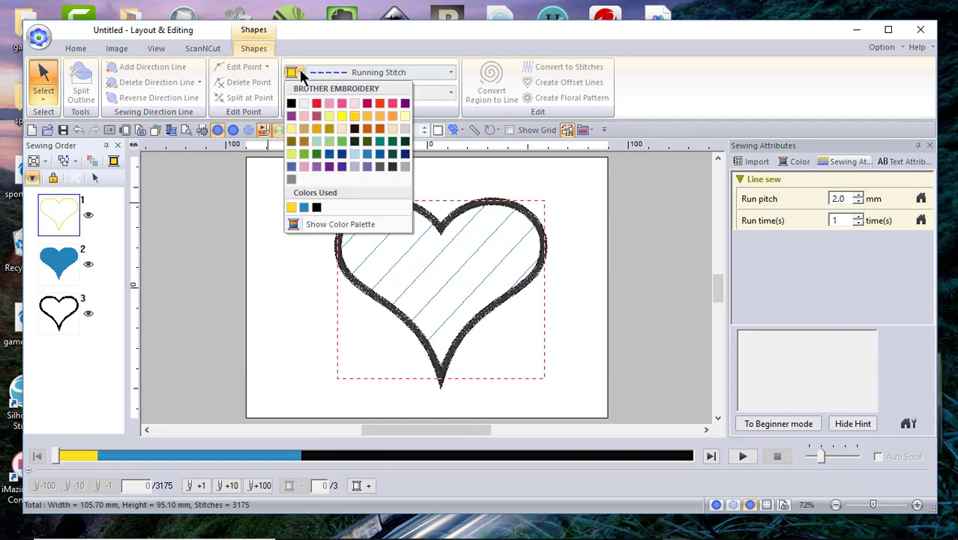
{"action": "left_click", "coordinate": [317, 102]}
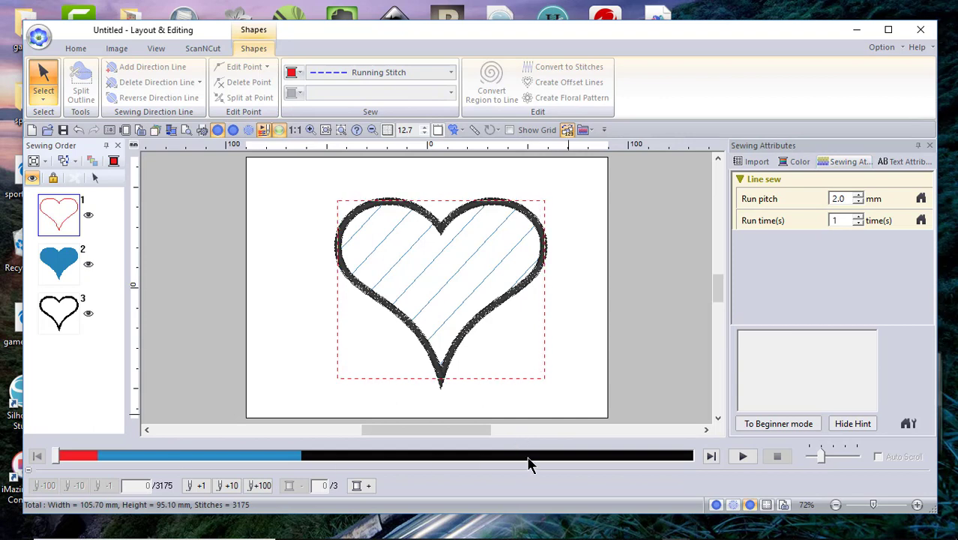
Step: Run the stitch simulation, pausing after the running-stitch outline and again near the end of the decorative fill
{"action": "left_click", "coordinate": [742, 456]}
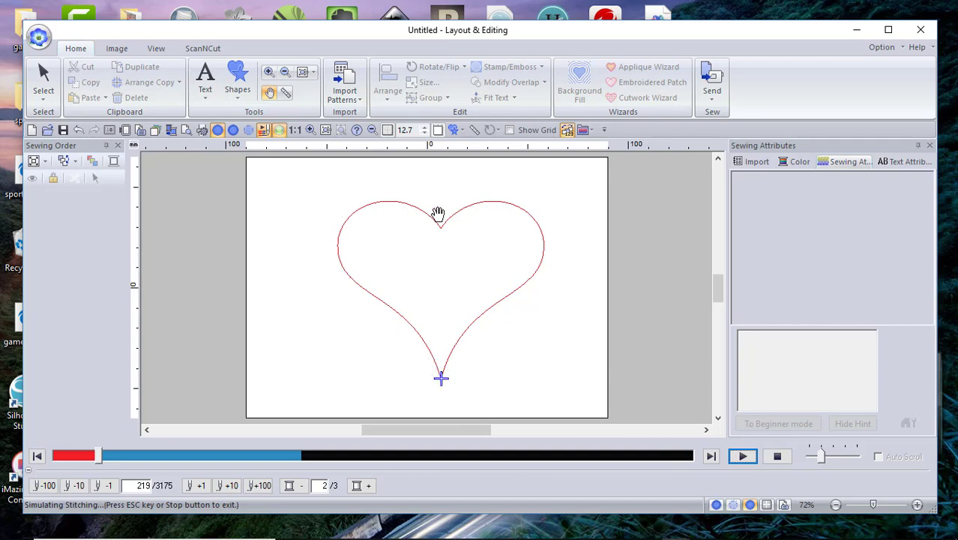
{"action": "left_click", "coordinate": [742, 458]}
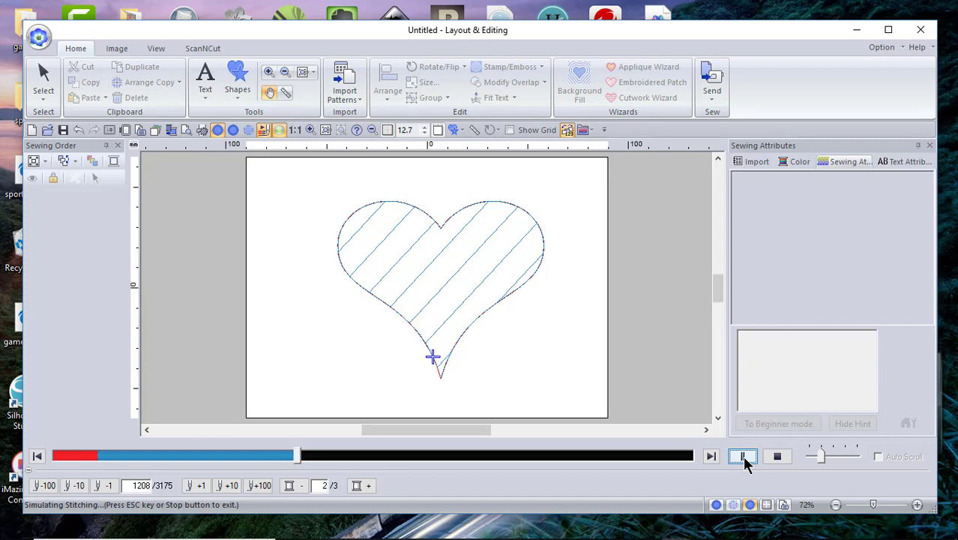
{"action": "left_click", "coordinate": [742, 455]}
{"action": "left_click", "coordinate": [742, 458]}
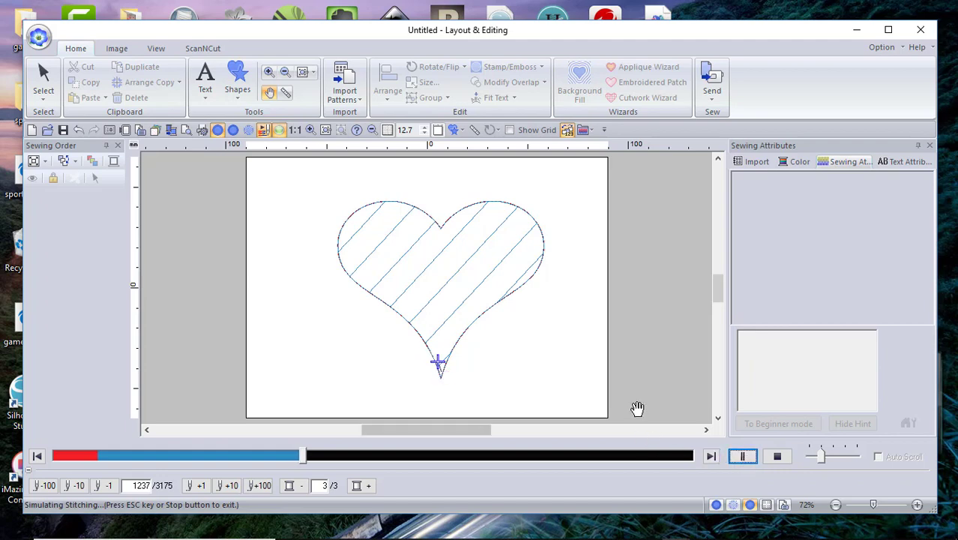